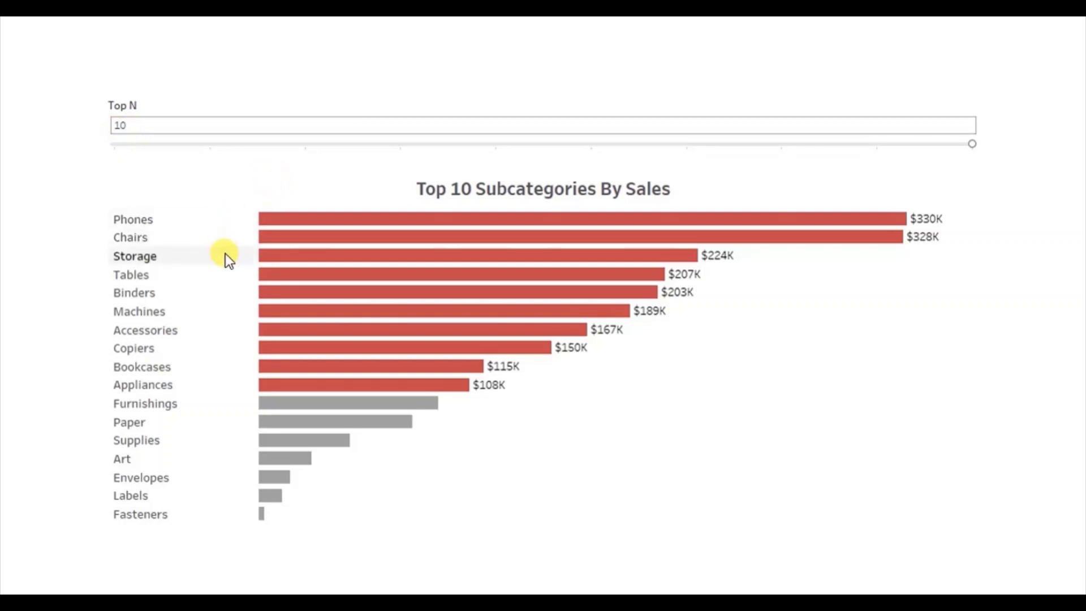
Try Top N values of 4, 5, 3 and then 2 on the finished chart.
mouse_move(280, 256)
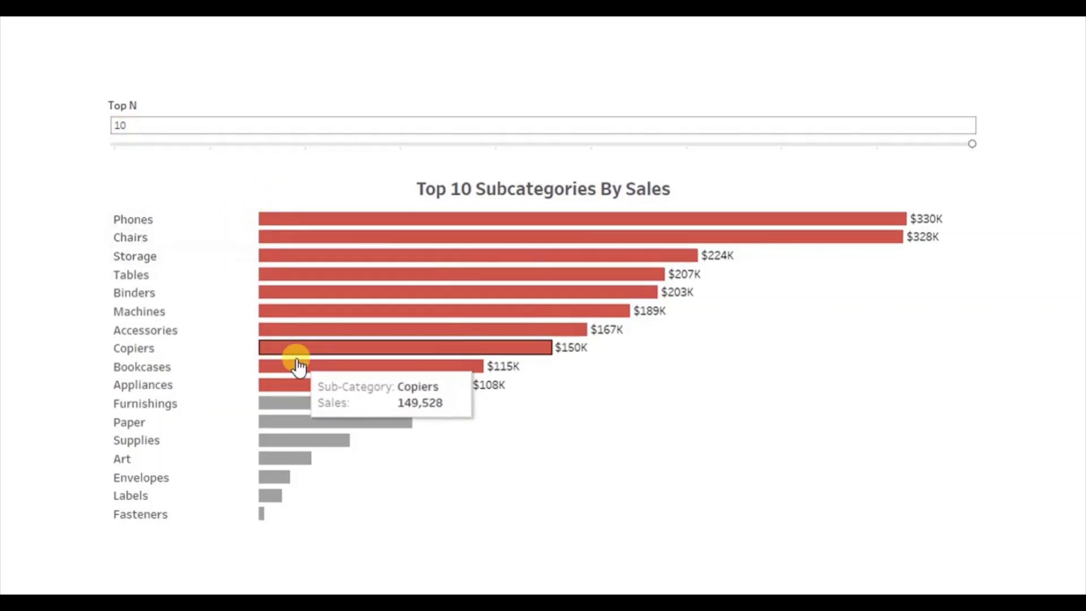
mouse_move(294, 380)
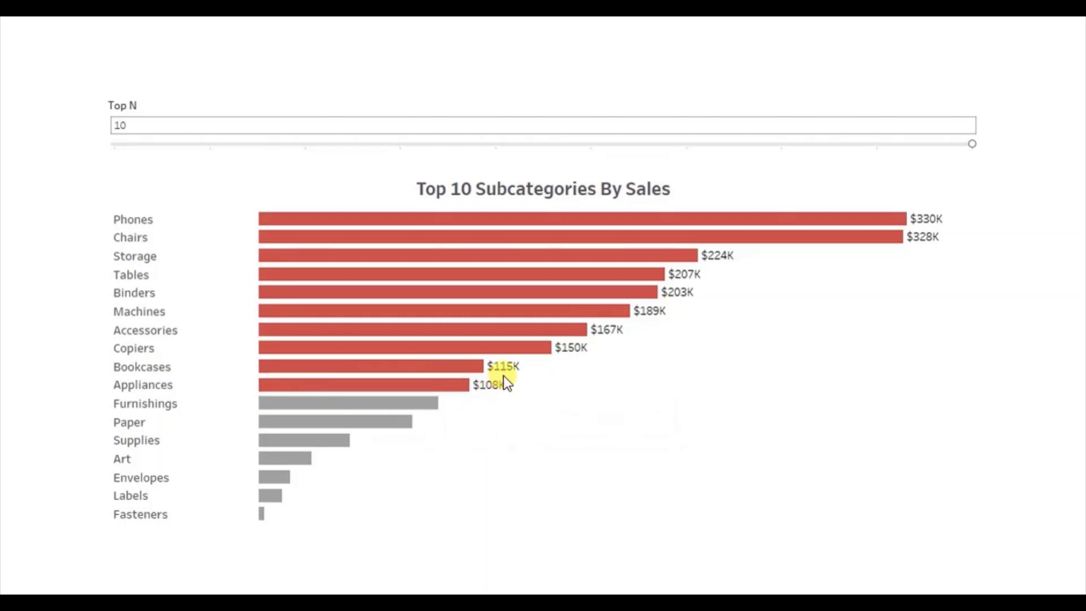
mouse_move(529, 228)
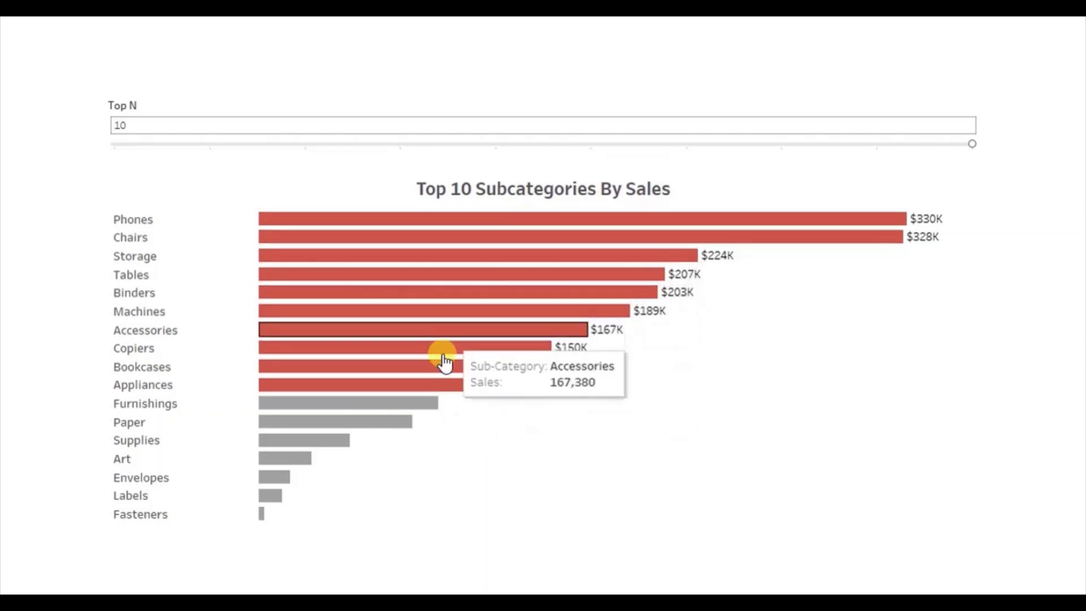
mouse_move(431, 353)
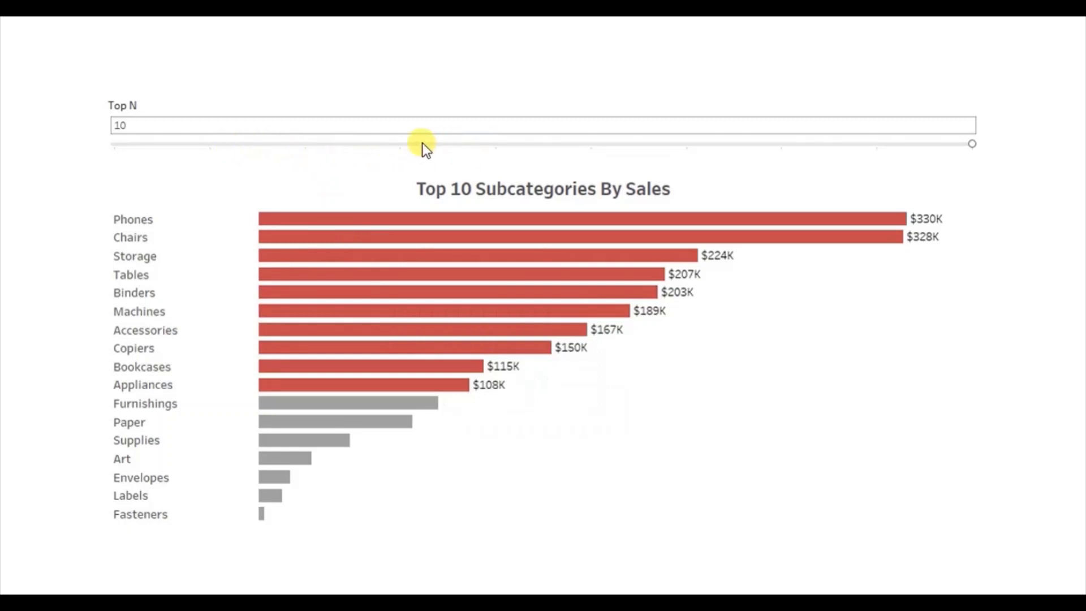
left_click(399, 143)
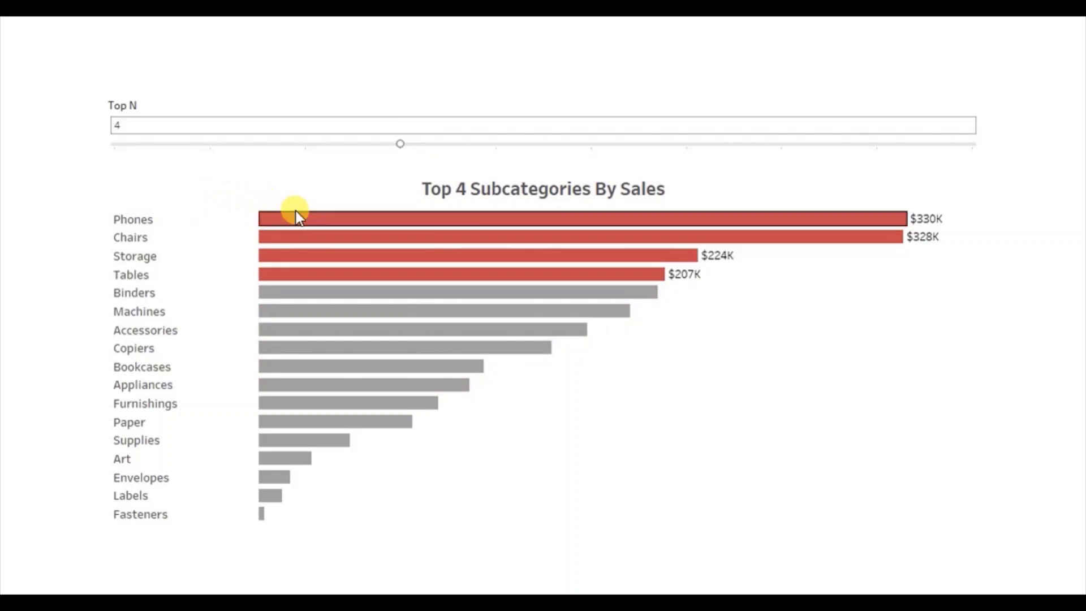
mouse_move(314, 280)
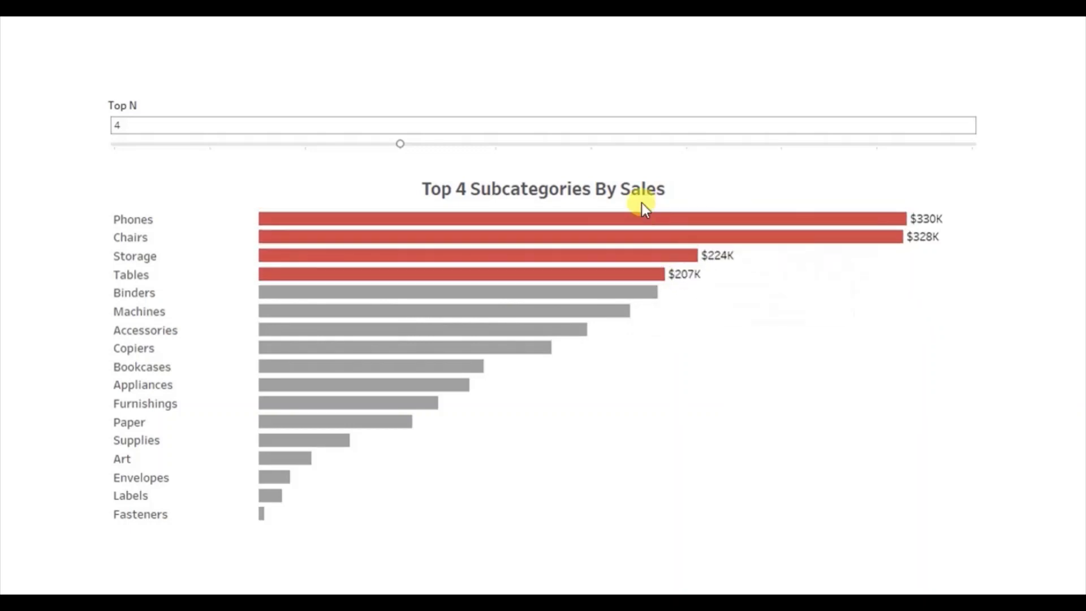
left_click(497, 145)
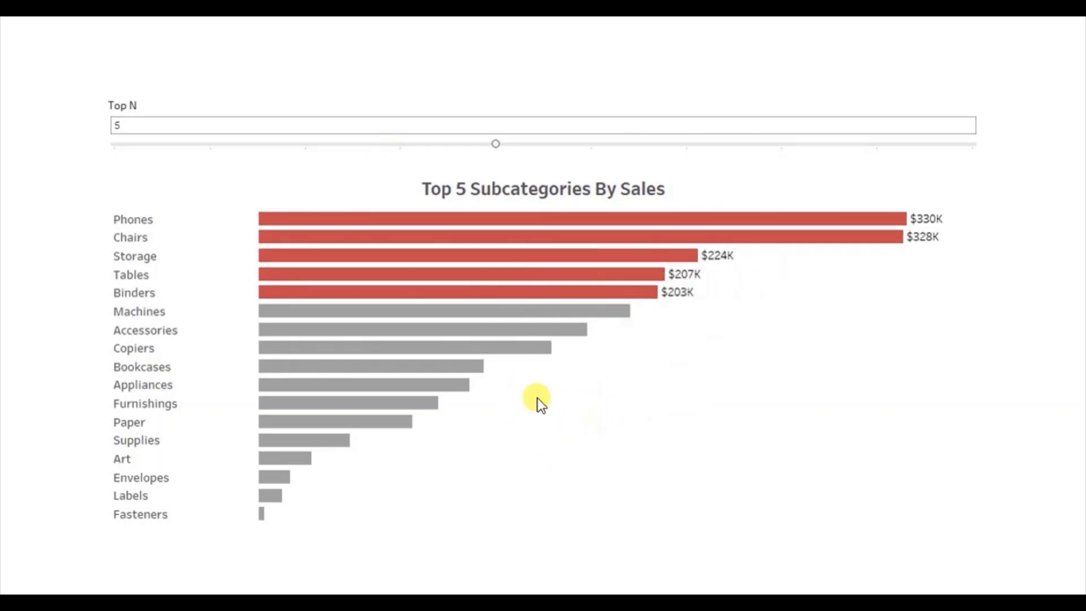
left_click(305, 145)
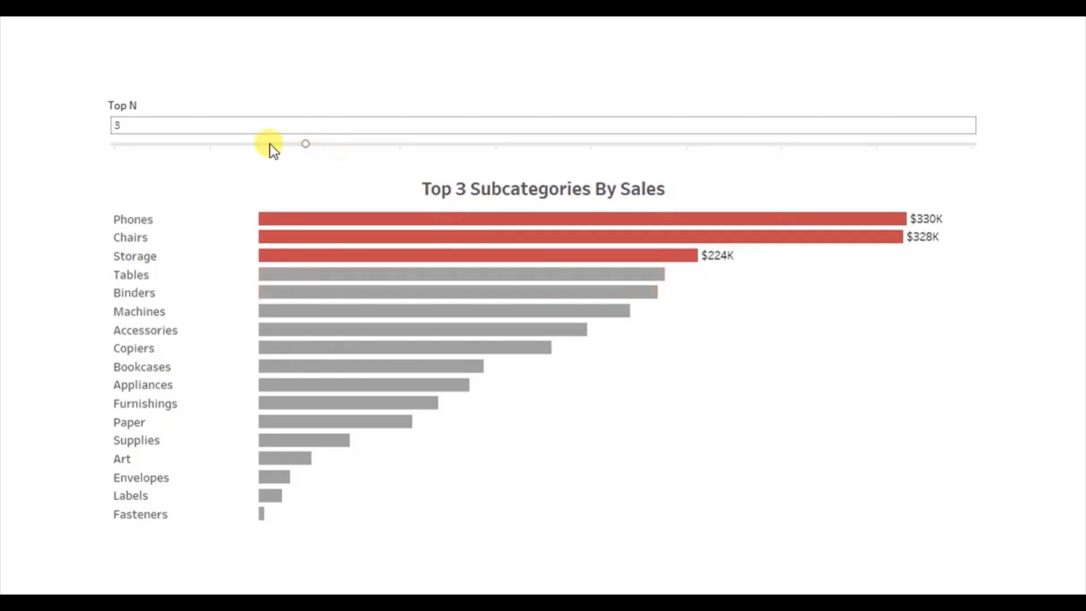
left_click(207, 142)
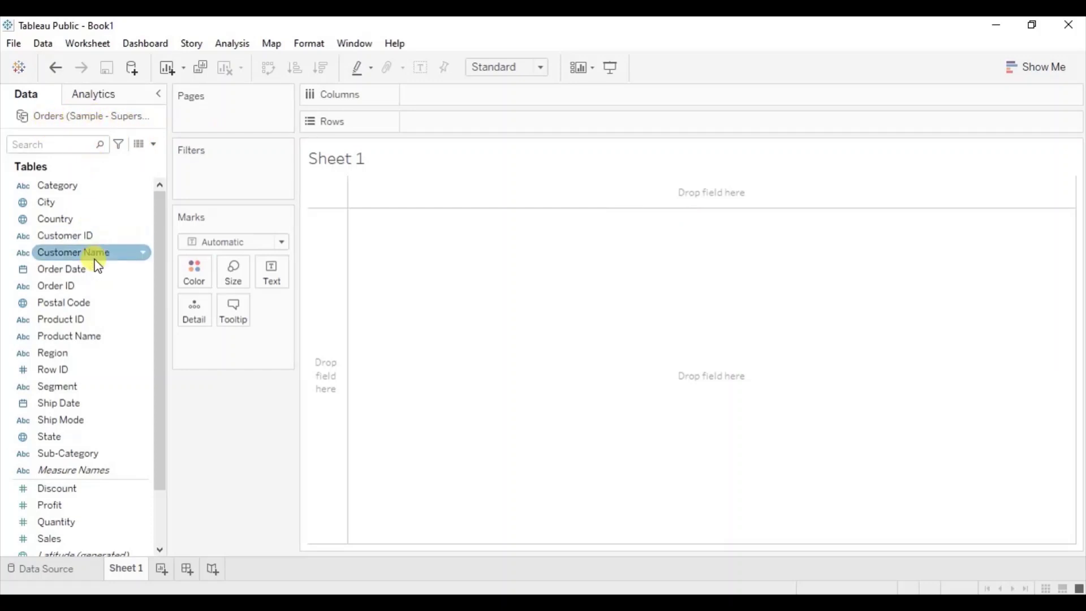
Place Sub-Category on Rows and SUM(Sales) on Columns to make horizontal bars.
left_click_drag(83, 452, 341, 310)
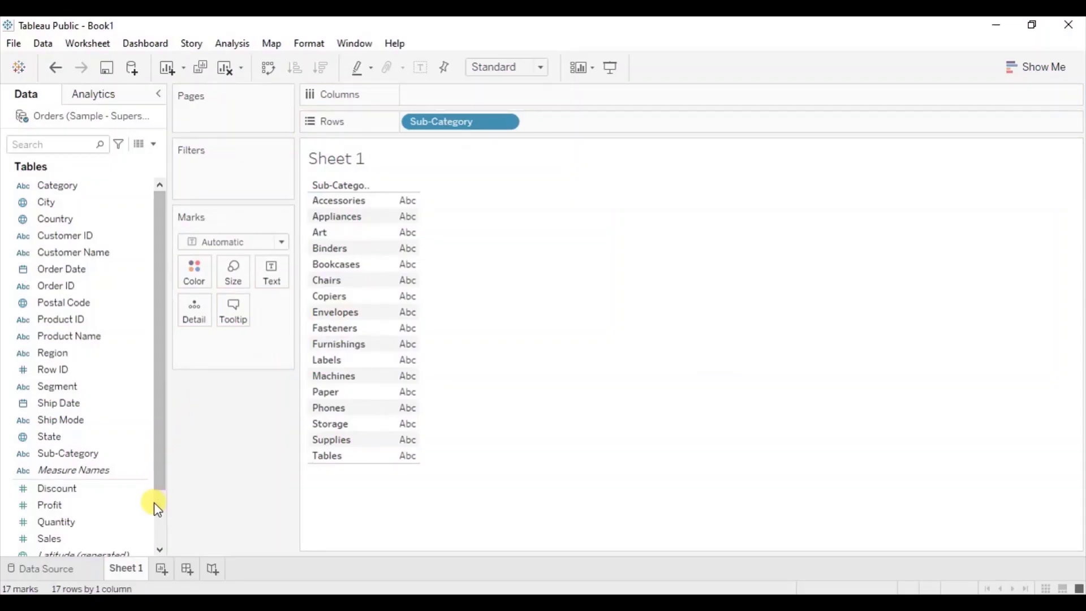
scroll(154, 507, "down", 2)
left_click_drag(80, 465, 457, 86)
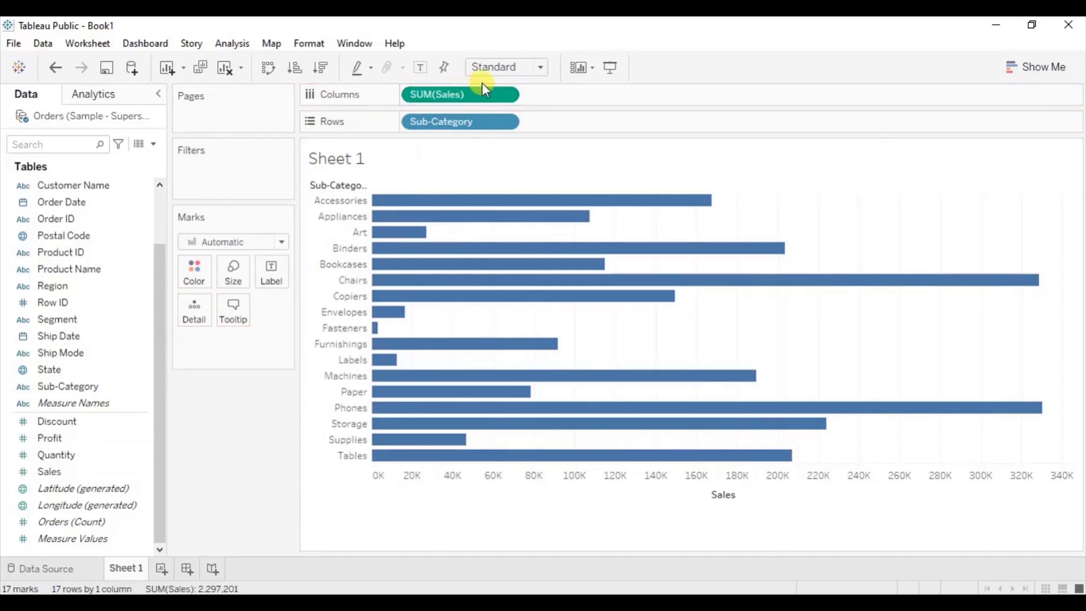
Fit the chart to Entire View and sort the bars by sales, highest first.
left_click(537, 66)
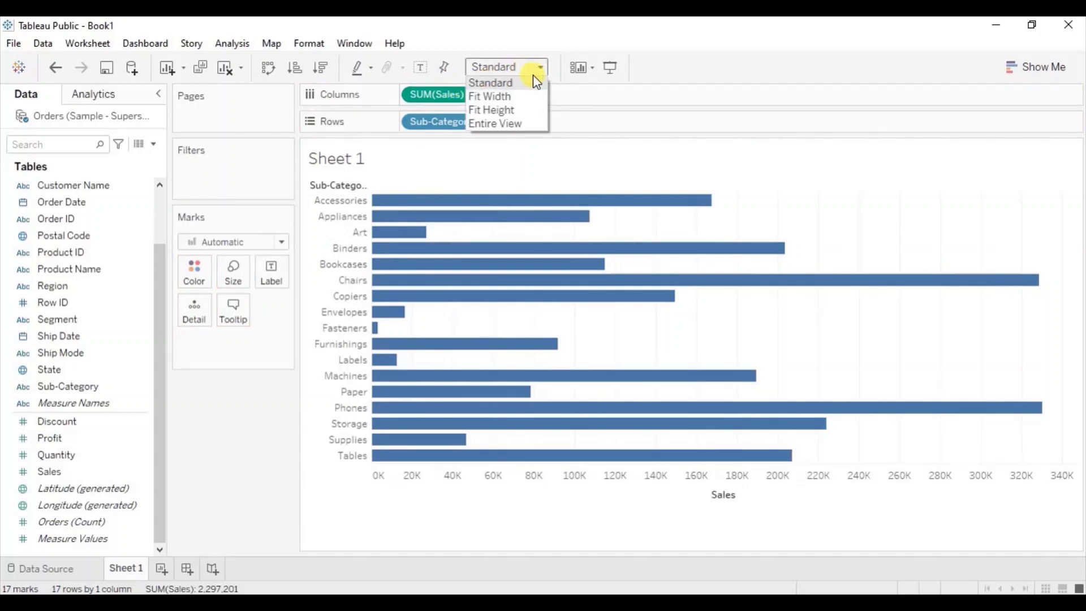
left_click(524, 121)
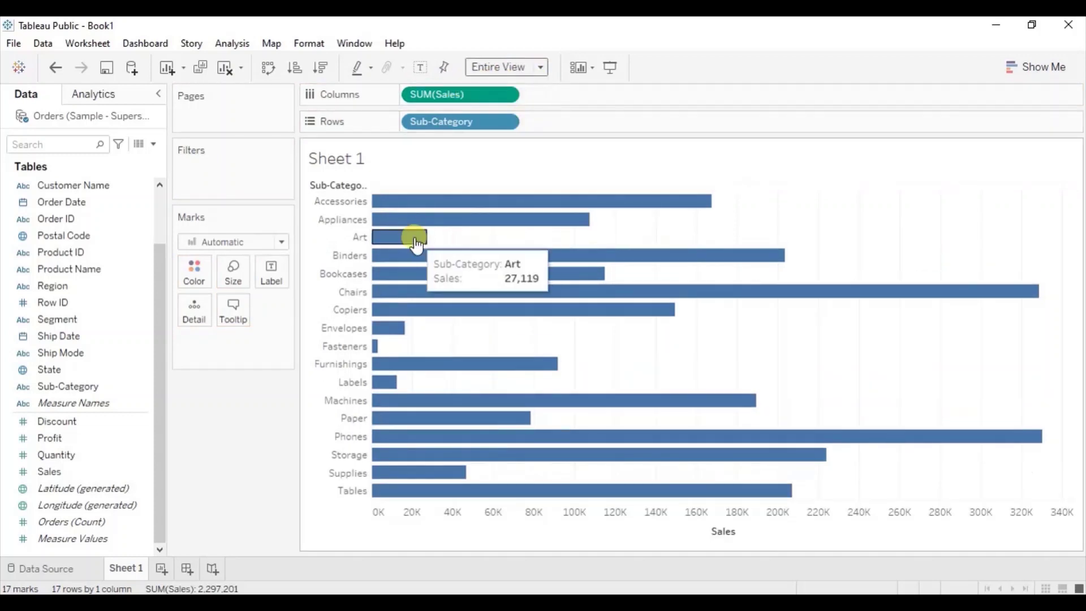
left_click(321, 68)
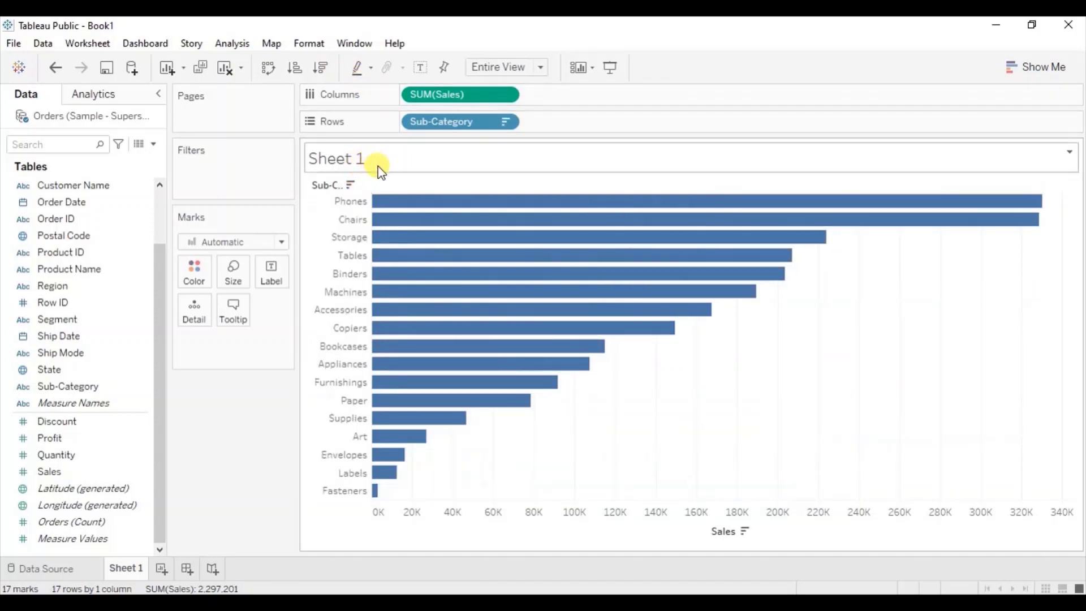
mouse_move(380, 231)
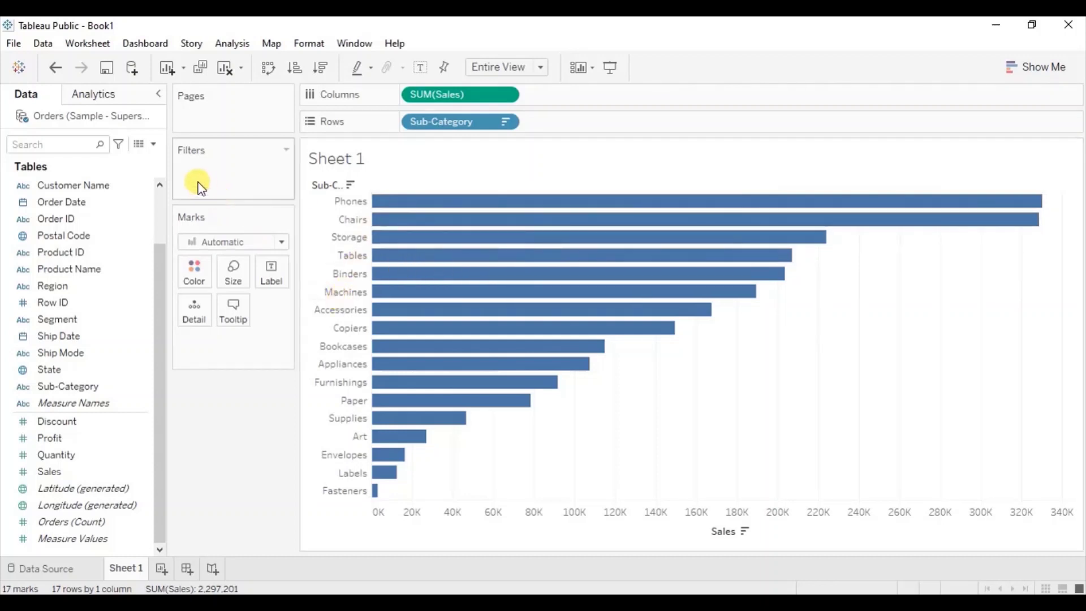
Create an Integer parameter named 'Top N' with a range from minimum 1 to maximum 10.
left_click(152, 145)
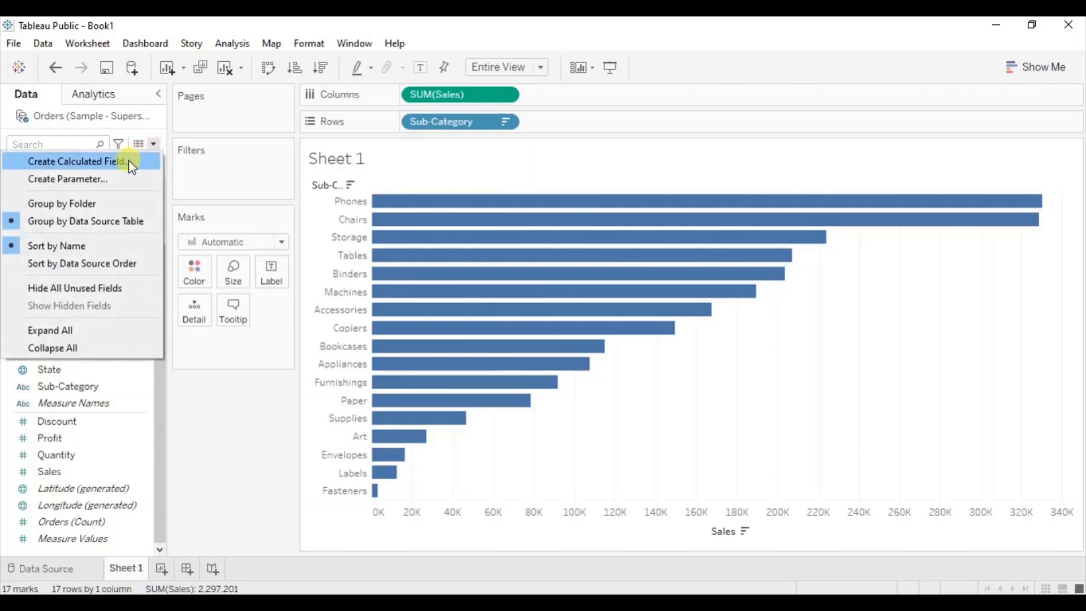
left_click(103, 177)
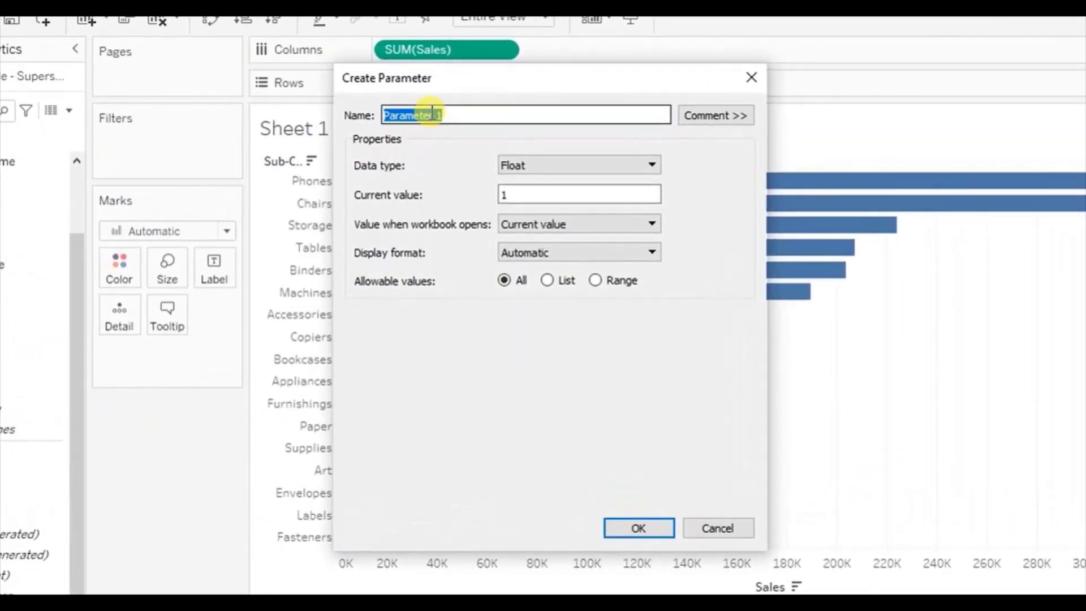
type("Top")
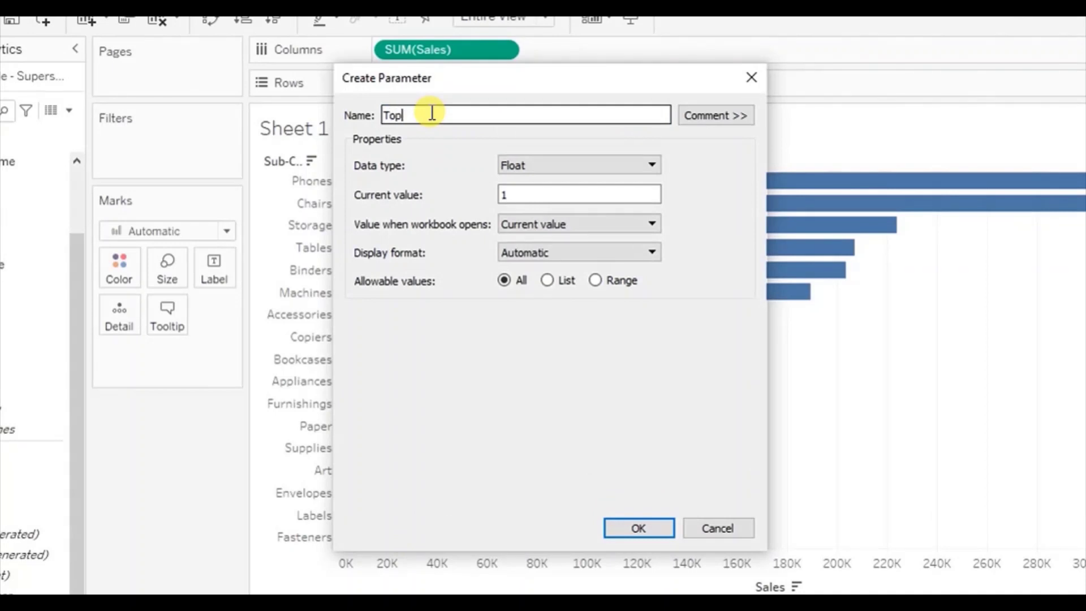
type(" N")
left_click(539, 164)
left_click(538, 193)
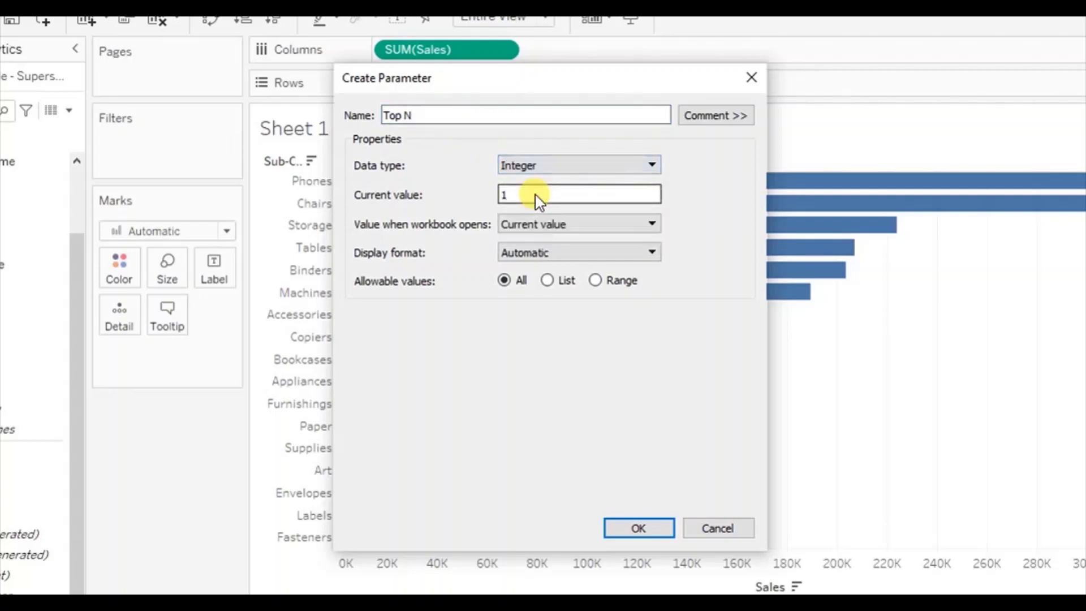
left_click(594, 280)
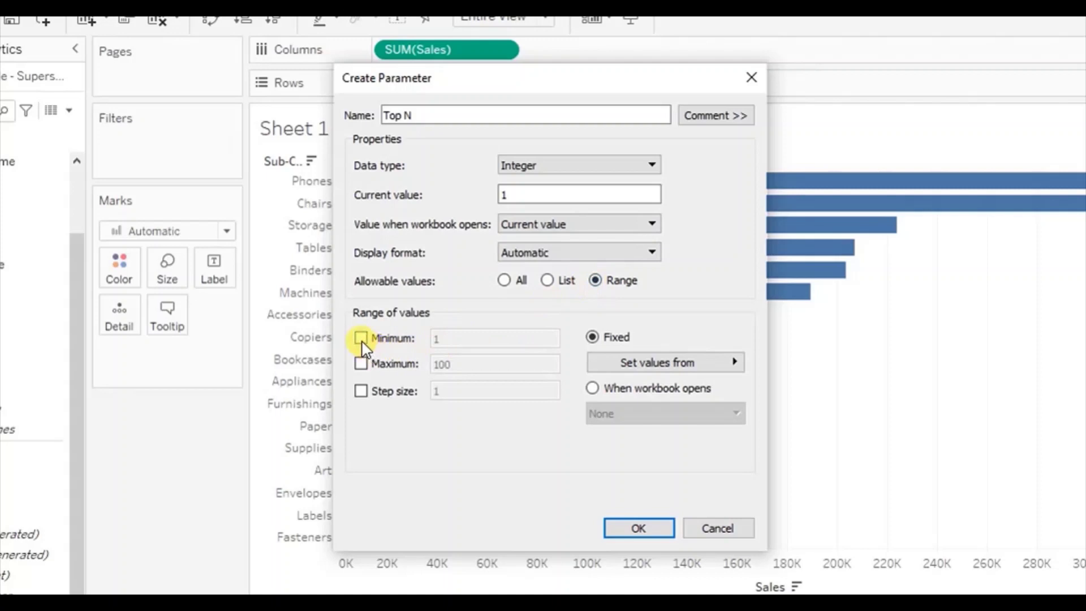
left_click(361, 338)
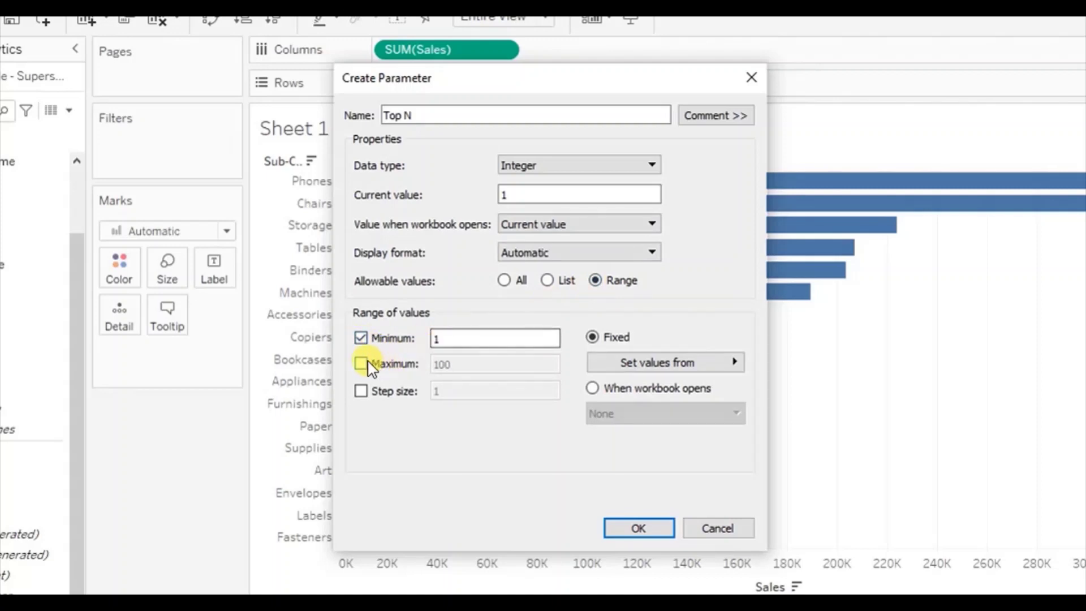
left_click(361, 363)
left_click(470, 367)
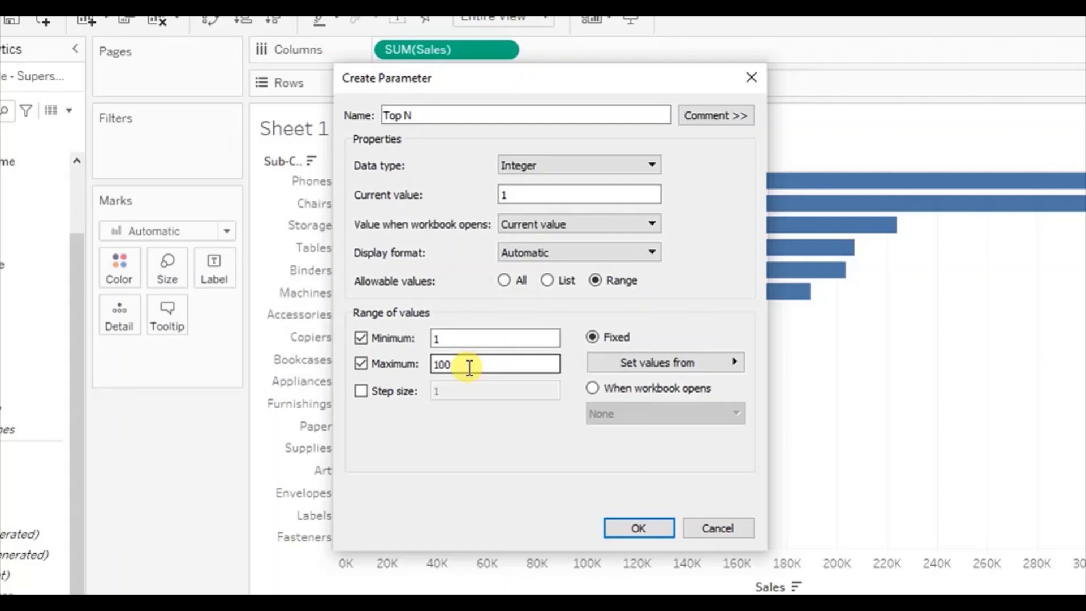
key("BackSpace")
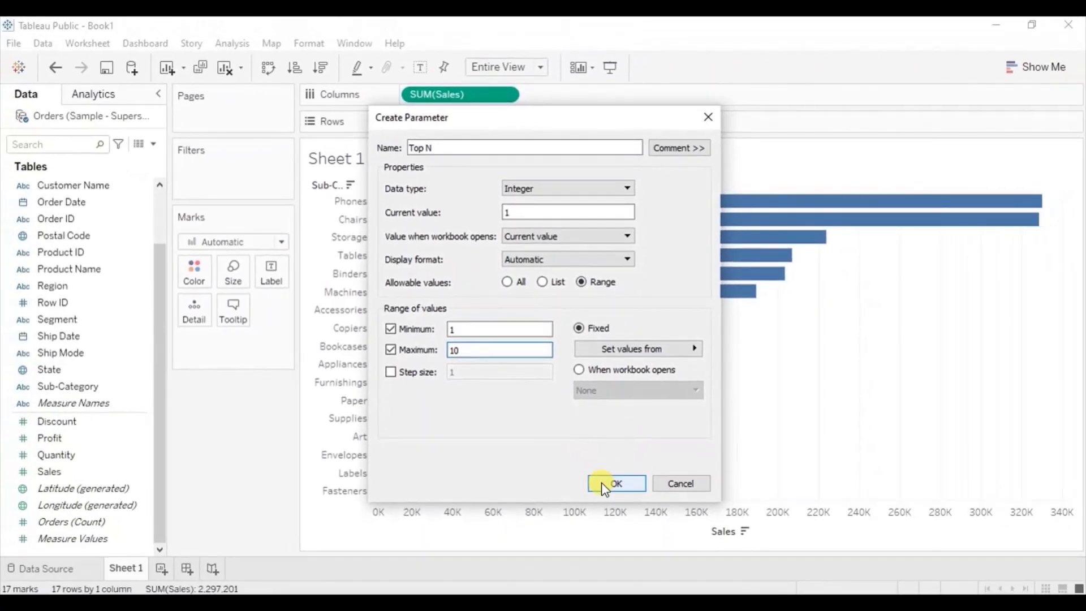
left_click(602, 482)
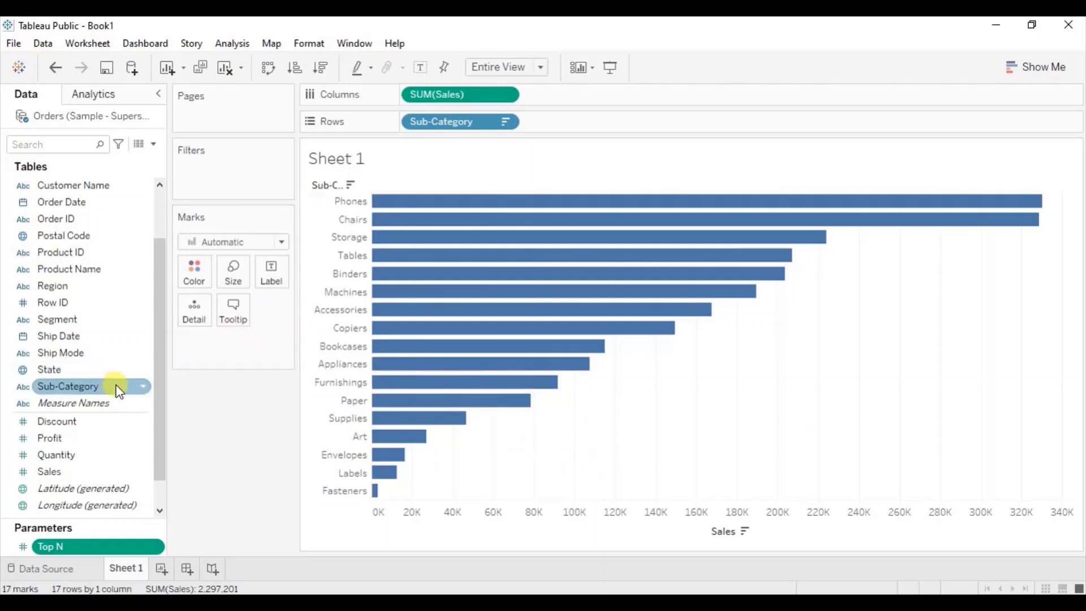
Create a Sub-Category Set of the top Top N sub-categories by Sales Sum.
left_click(144, 389)
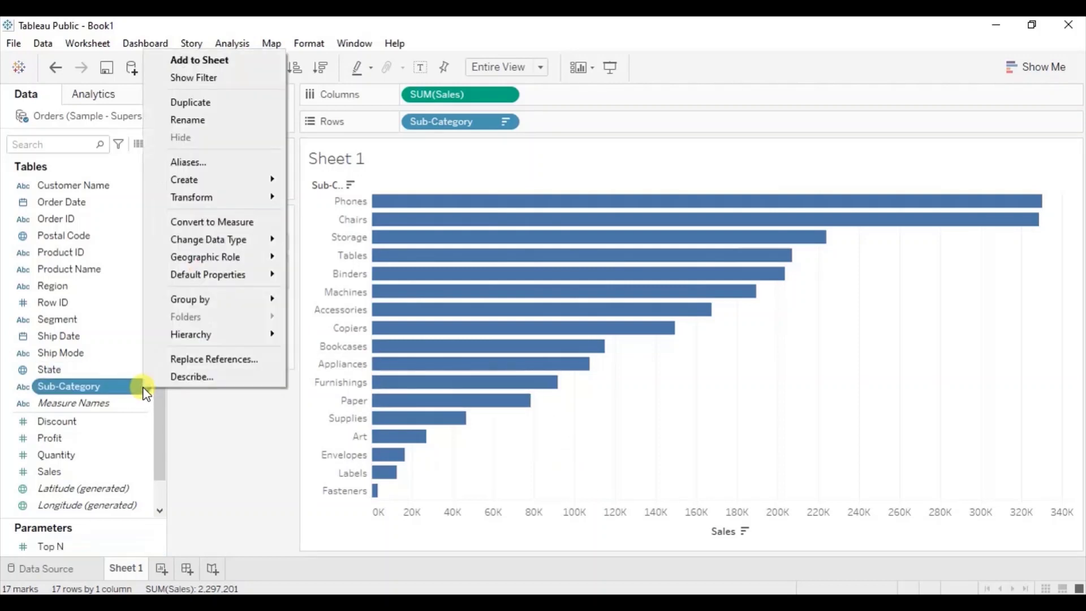
mouse_move(172, 185)
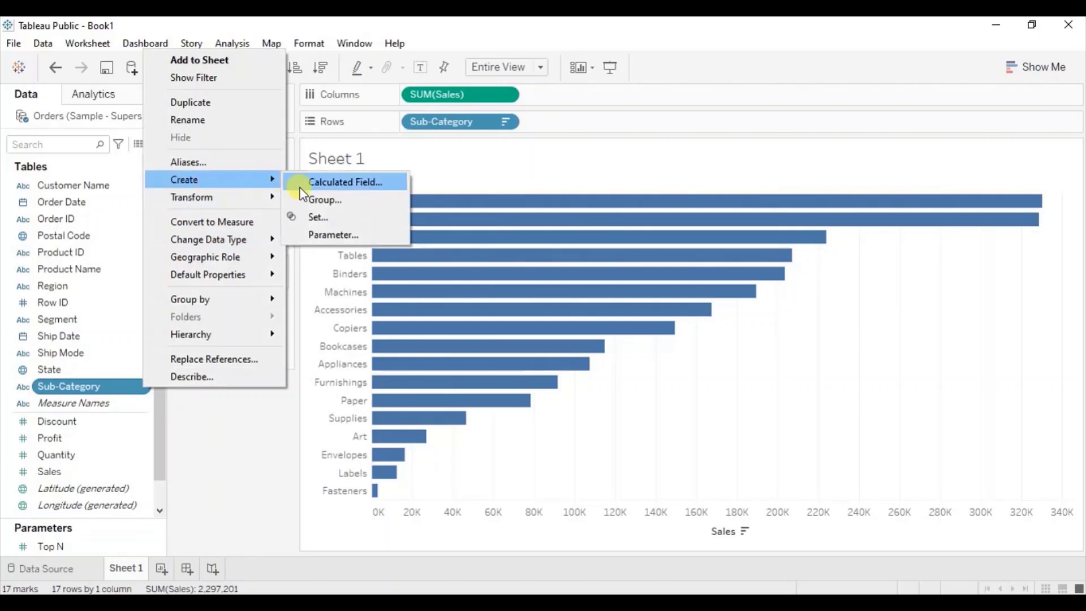
left_click(309, 212)
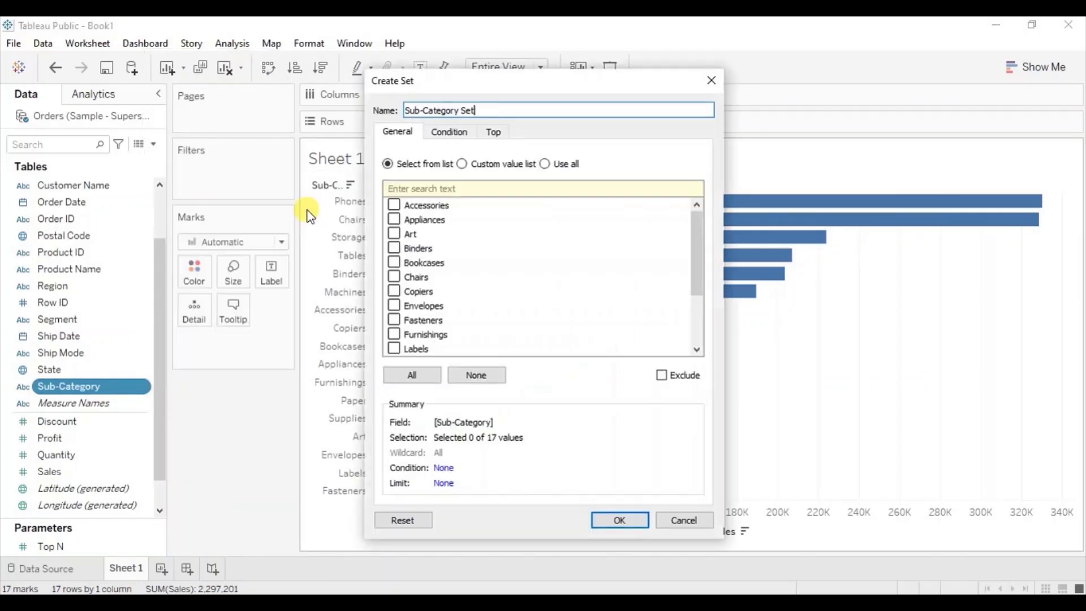
left_click(544, 164)
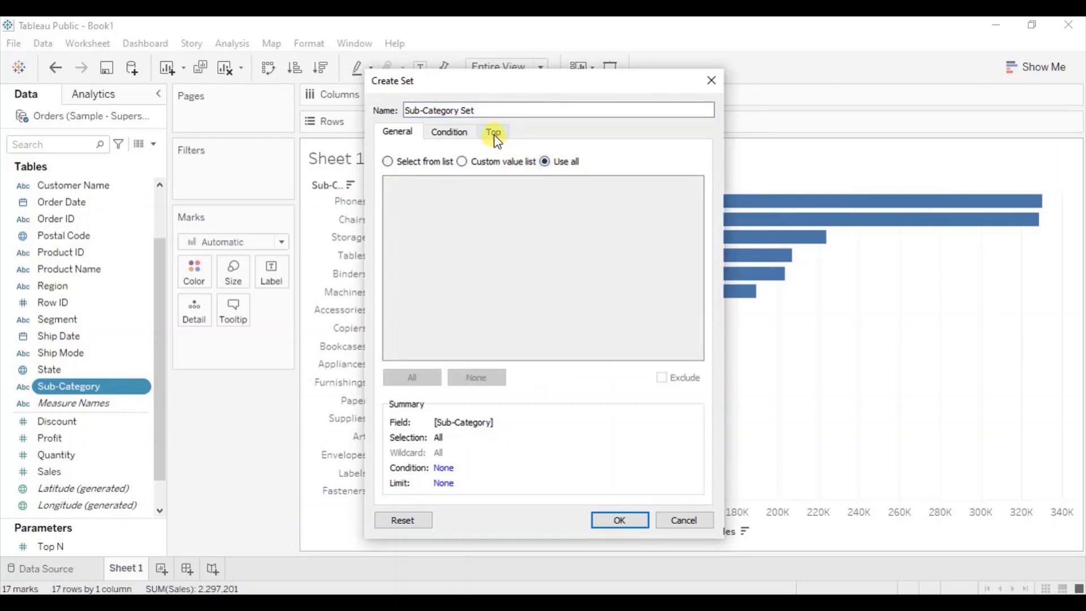
left_click(495, 136)
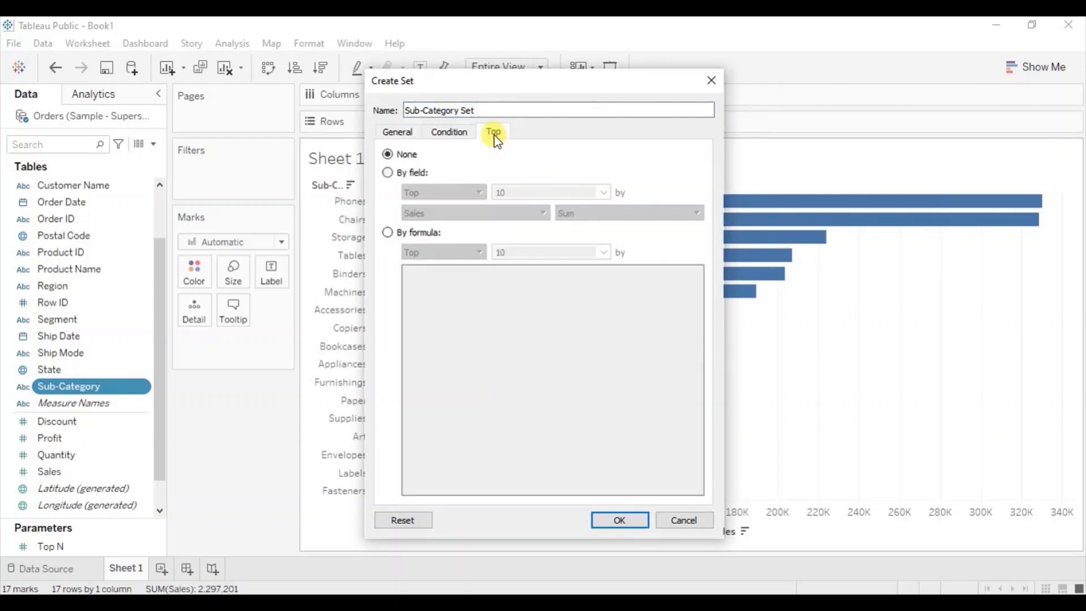
left_click(388, 173)
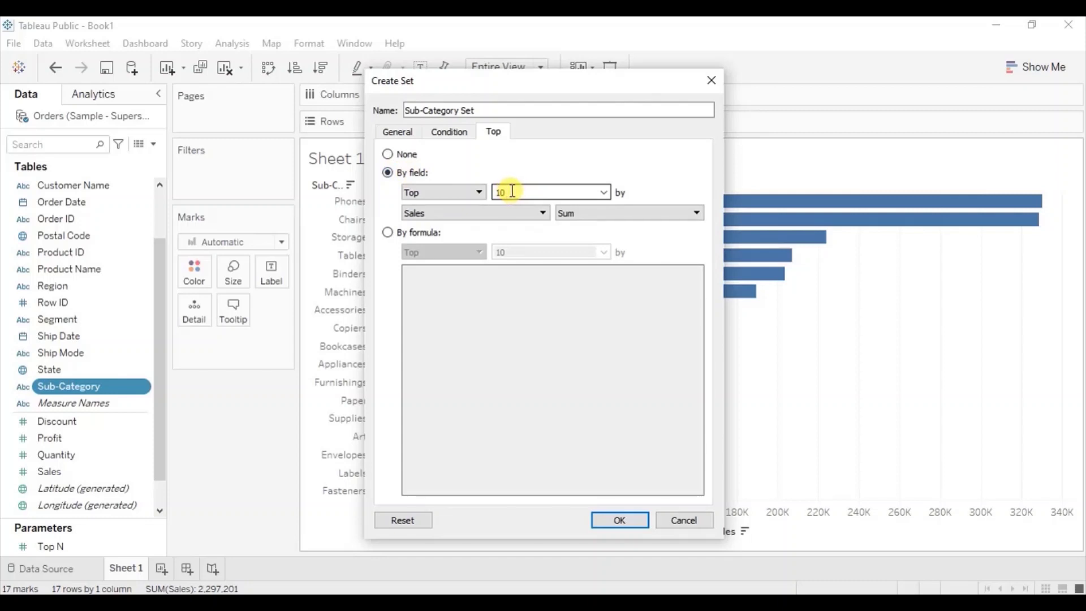
left_click(602, 193)
left_click(525, 227)
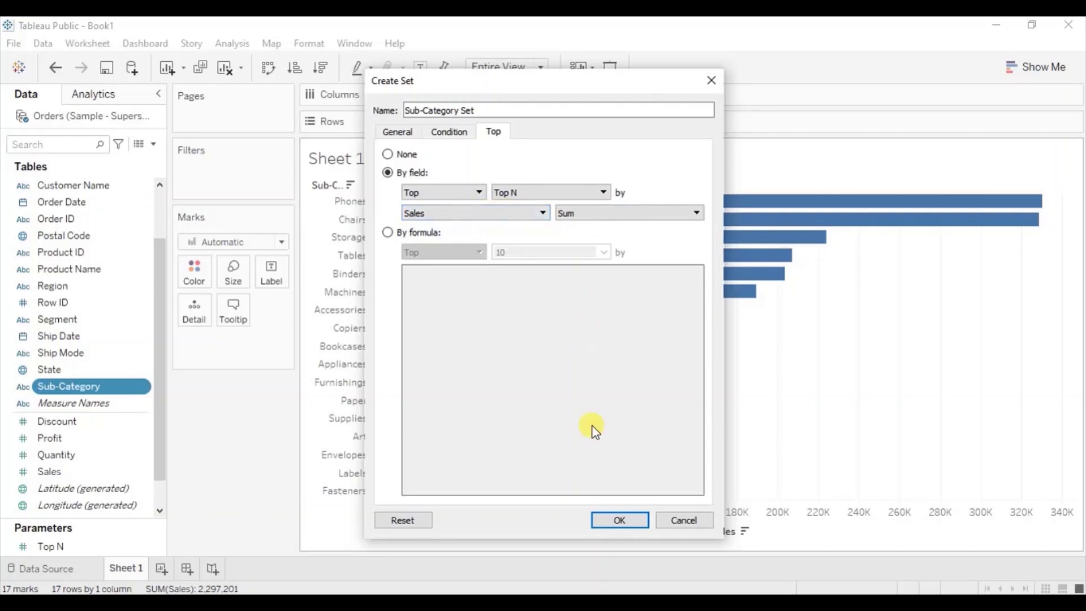
left_click(618, 520)
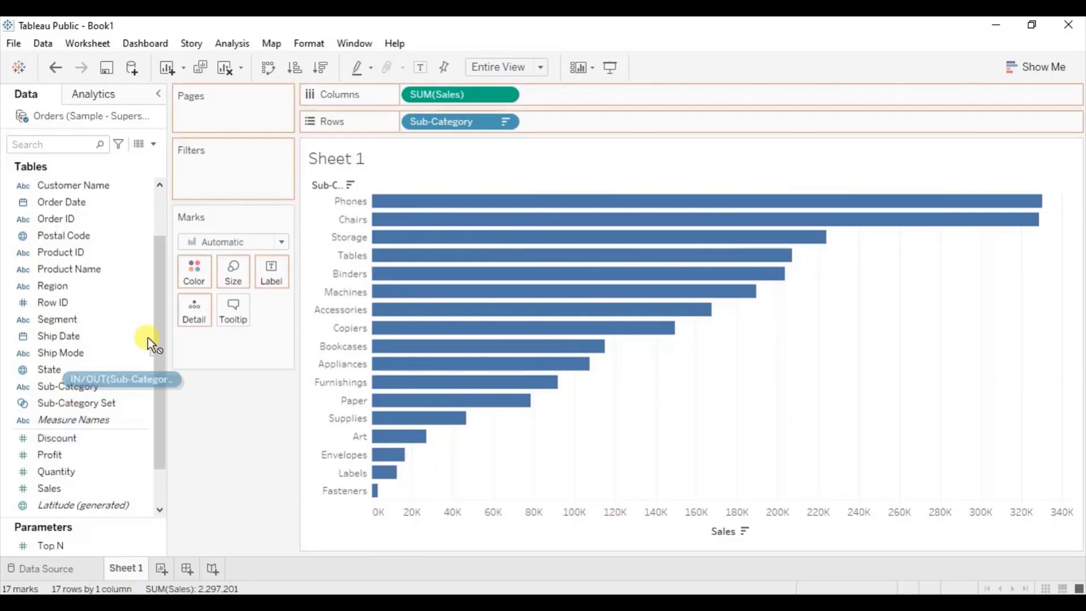
Put the Sub-Category Set on Color so bars are coloured by IN/OUT membership.
left_click_drag(174, 314, 194, 267)
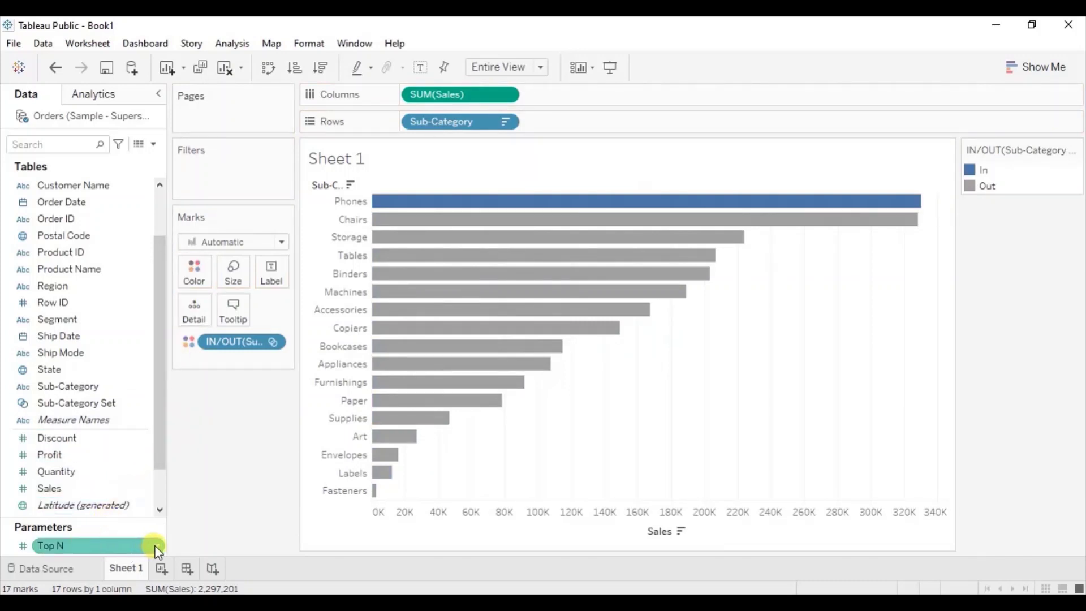
Show the Top N parameter control on the sheet and set it to 3.
left_click(155, 545)
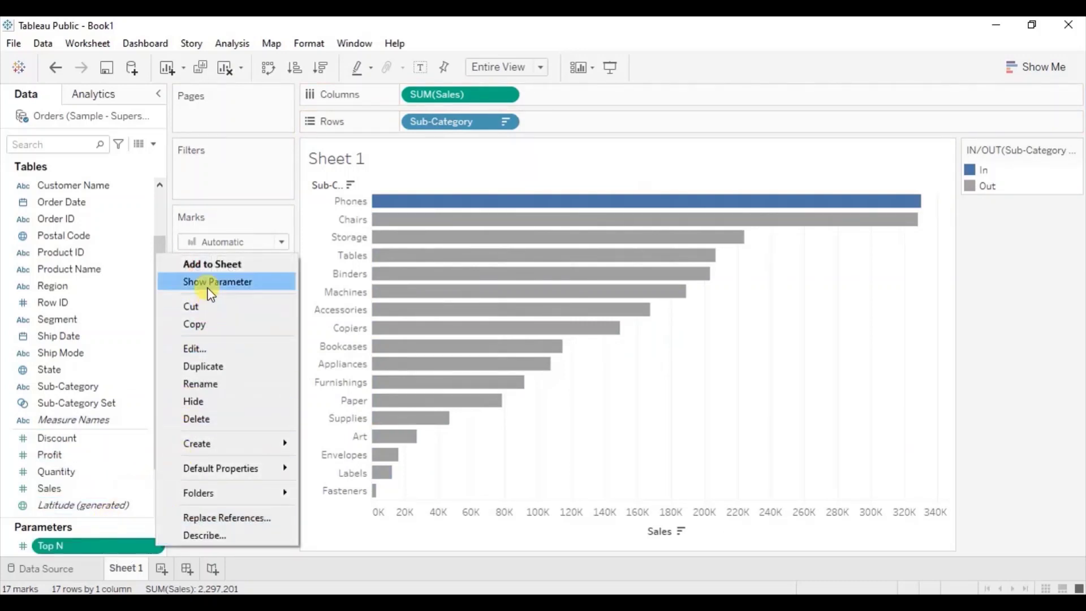
left_click(210, 282)
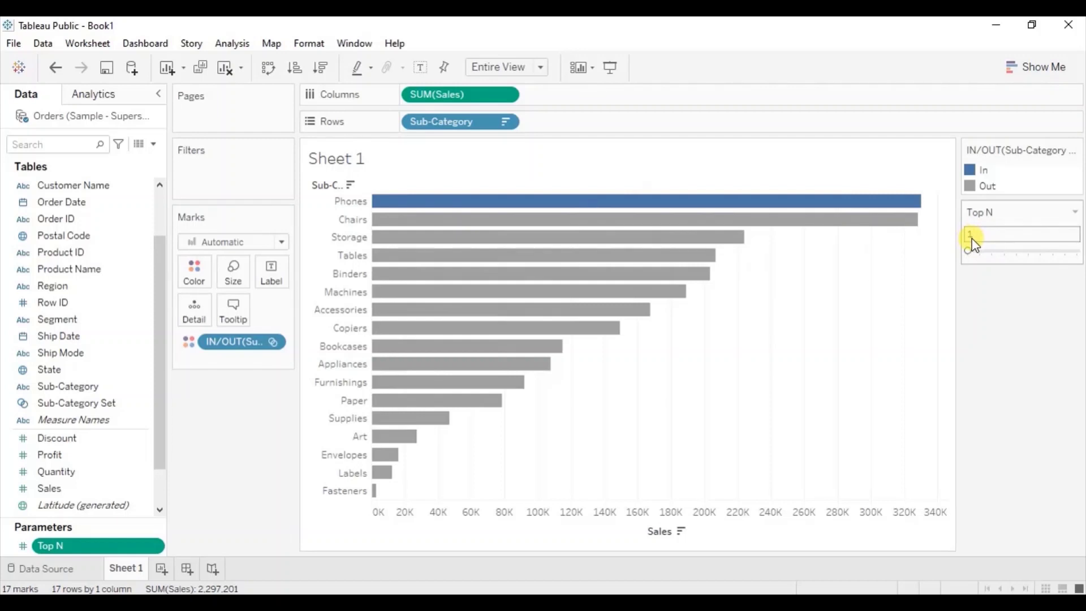
mouse_move(868, 213)
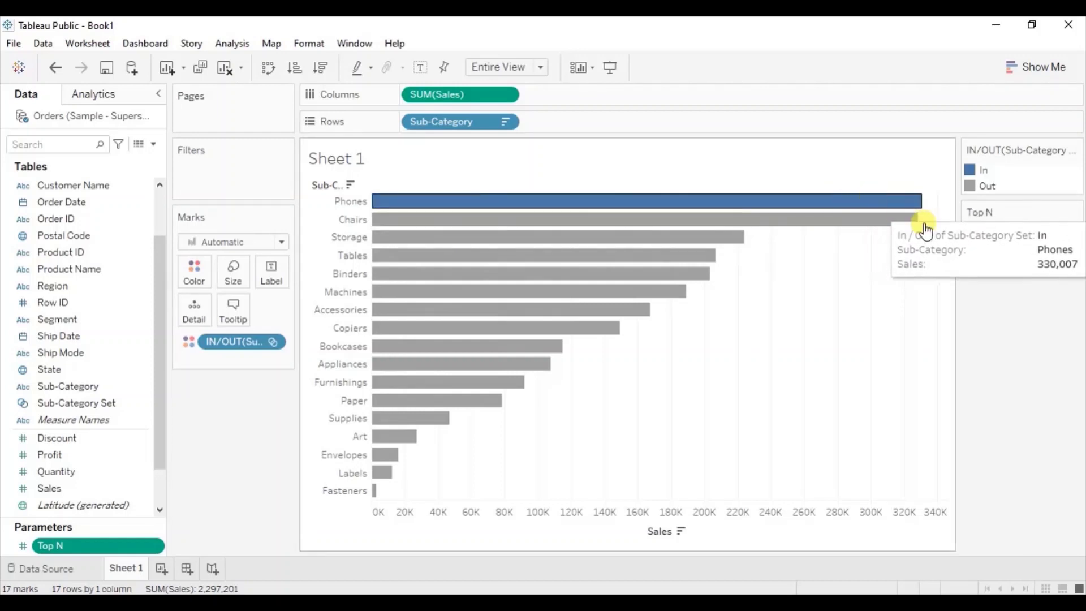
left_click(992, 252)
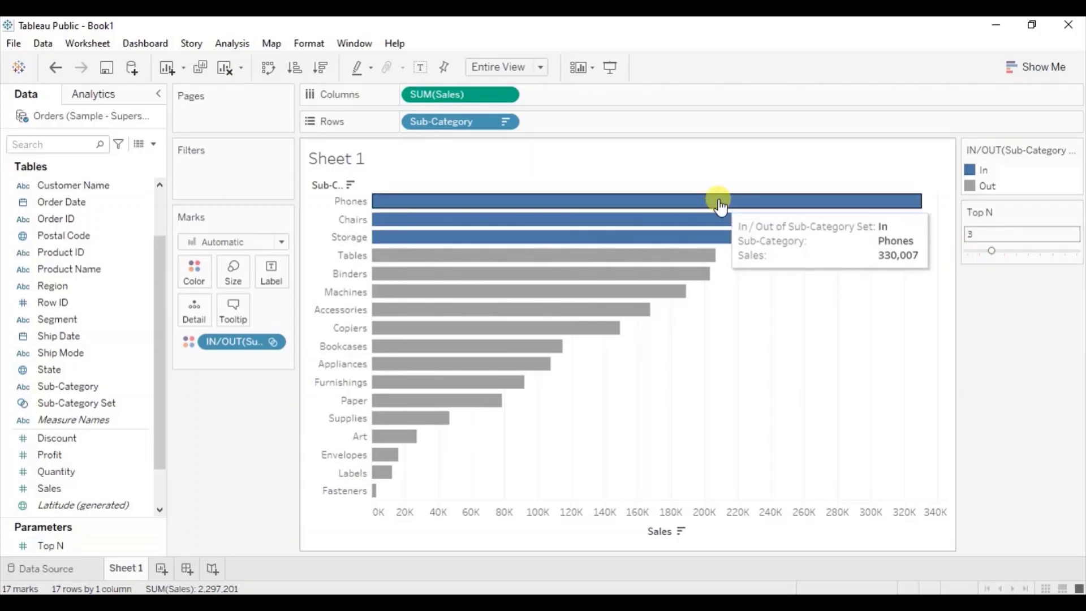
mouse_move(715, 235)
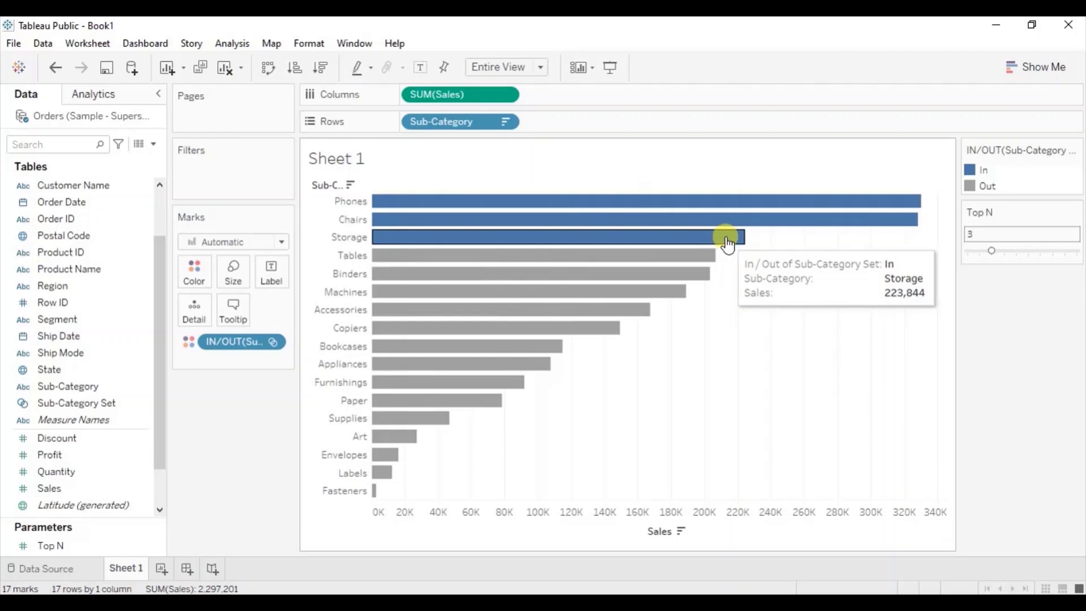
mouse_move(922, 199)
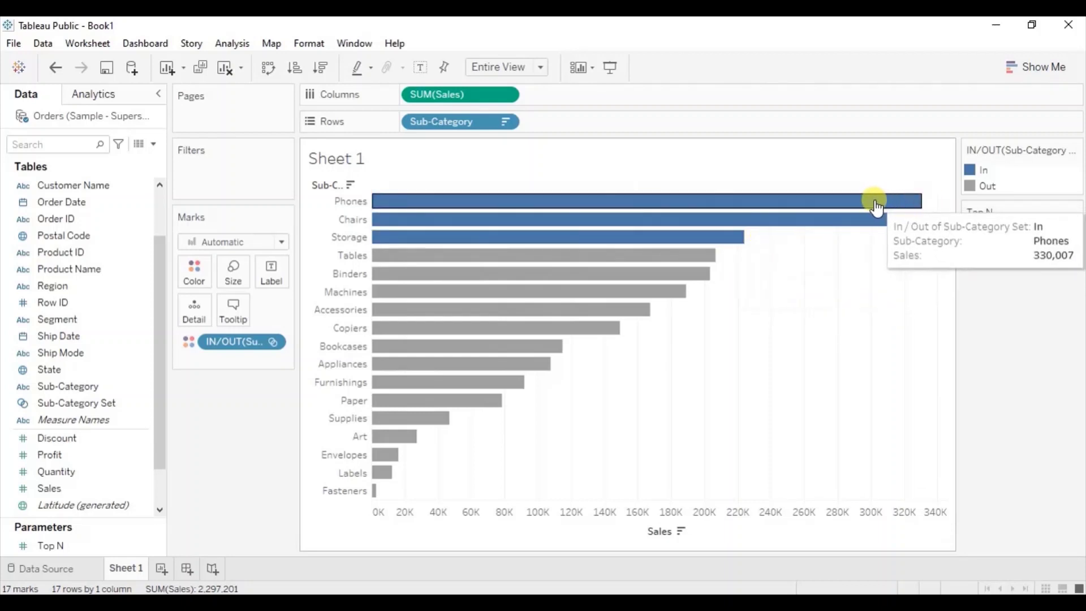
Colour In bars red and Out bars light gray from Seattle Grays, then clear the legend highlight.
double_click(970, 170)
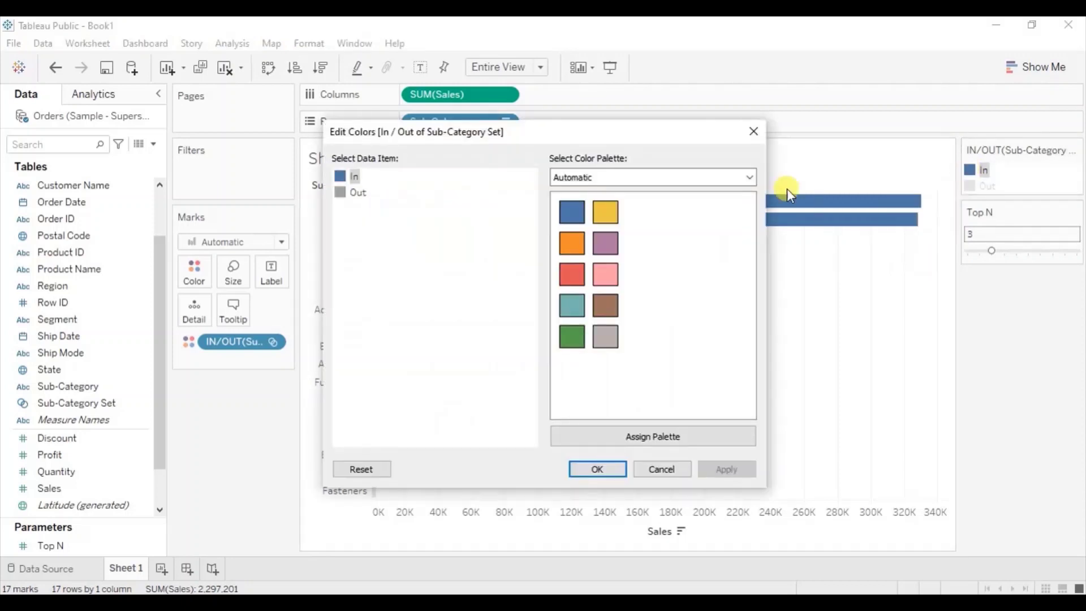
left_click(572, 274)
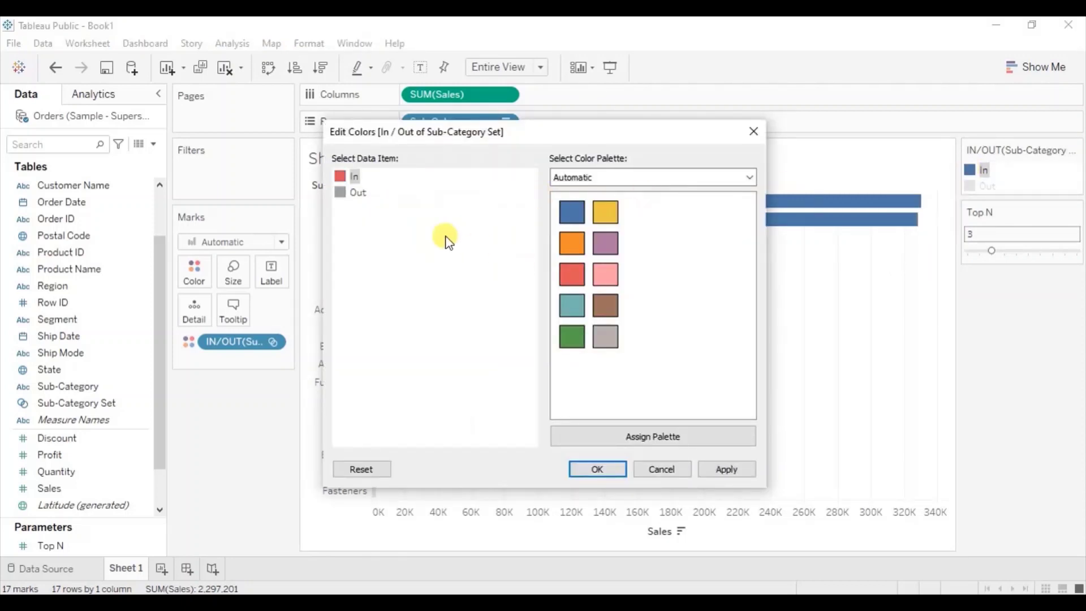
left_click(357, 193)
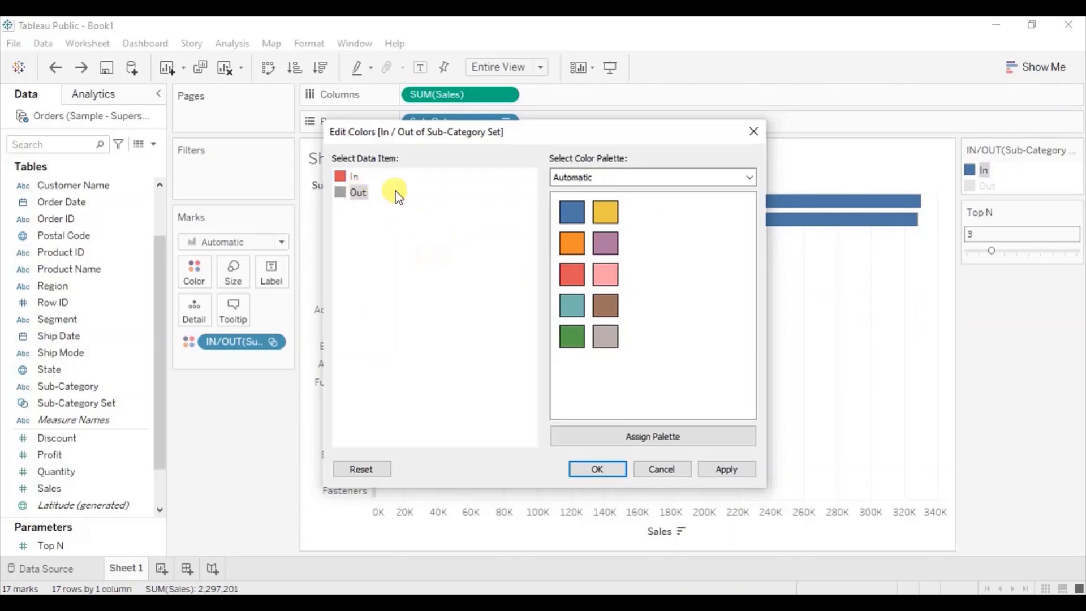
left_click(580, 176)
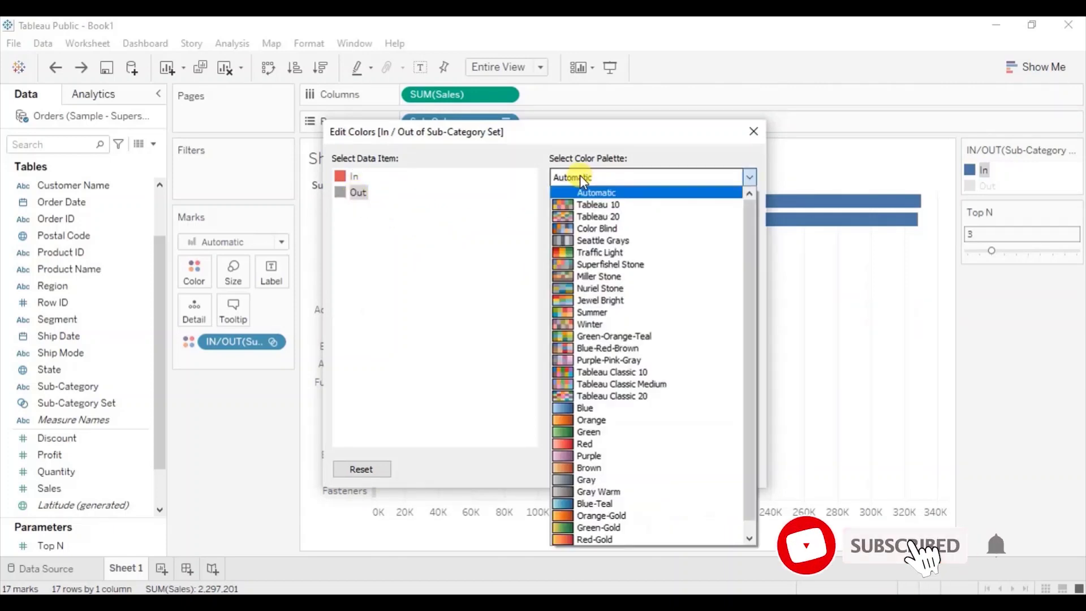
left_click(594, 240)
left_click(573, 244)
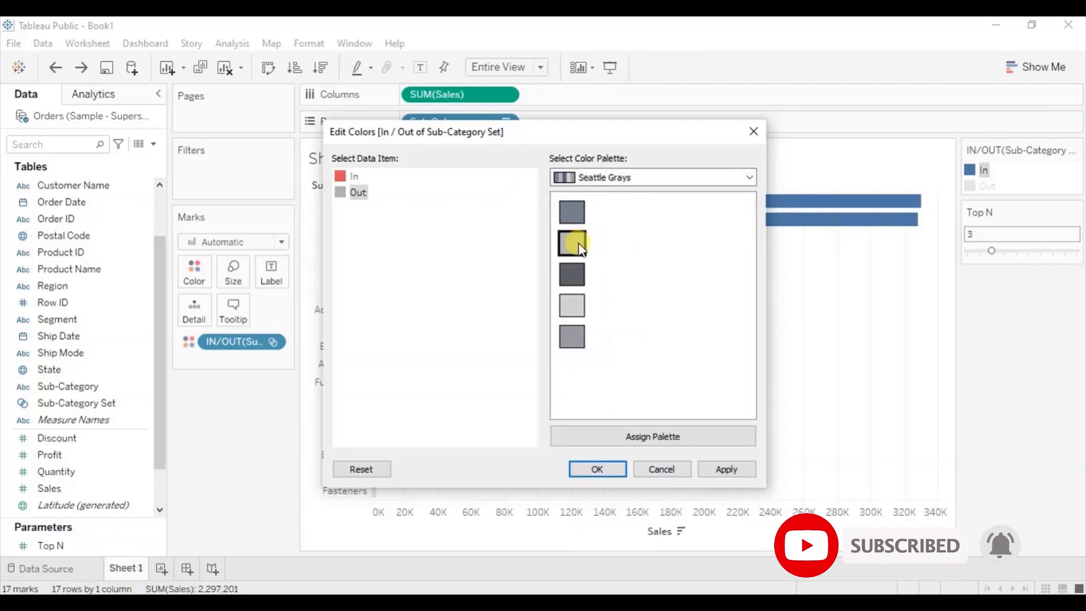
left_click(598, 469)
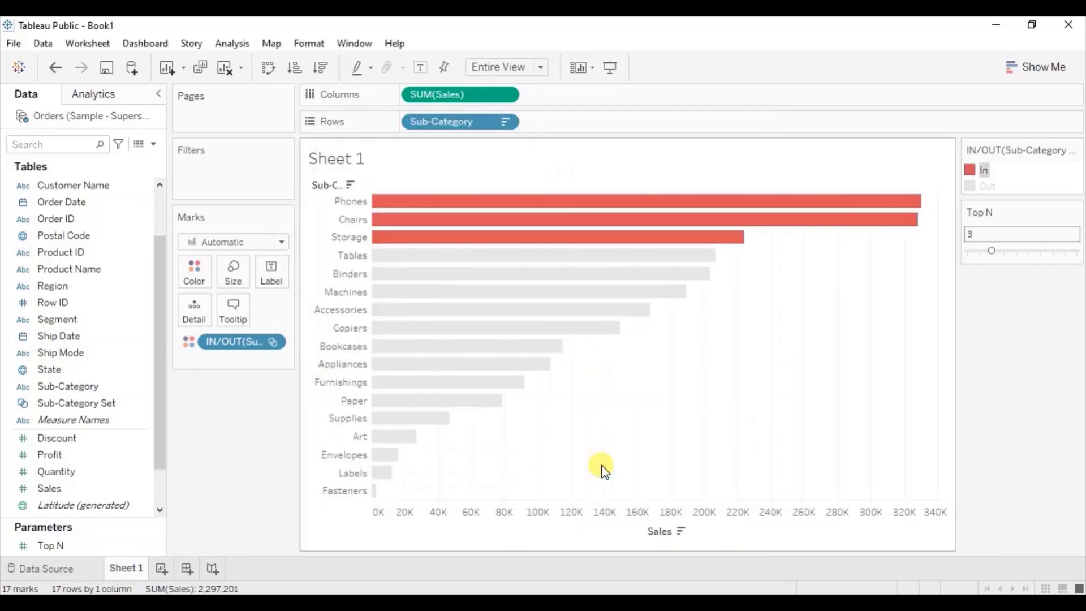
left_click(720, 369)
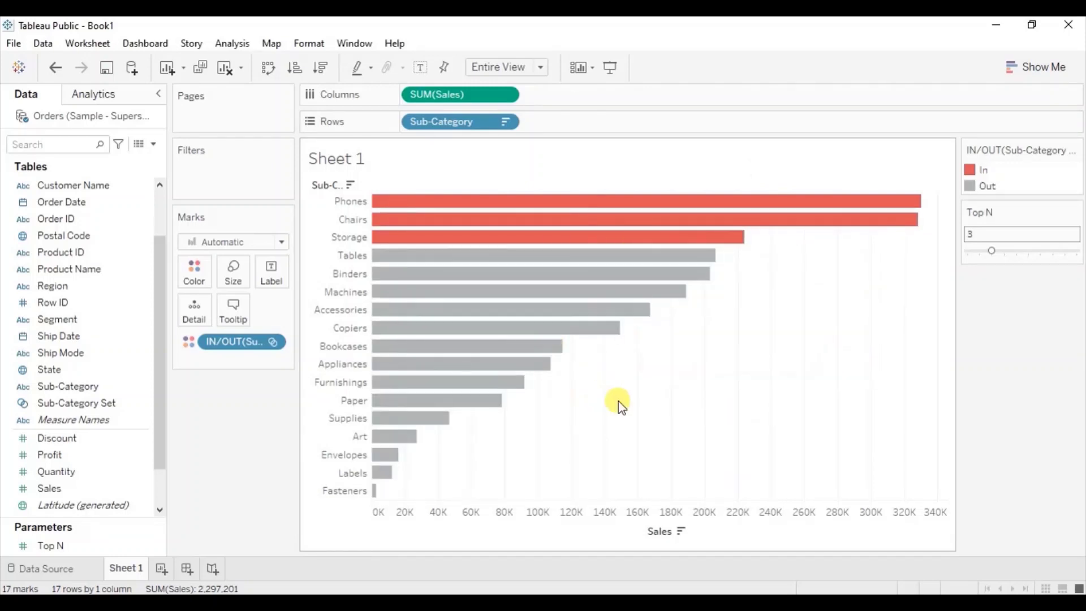
Turn on mark labels so every bar shows its sales value, e.g. Phones 330,007.
left_click(420, 66)
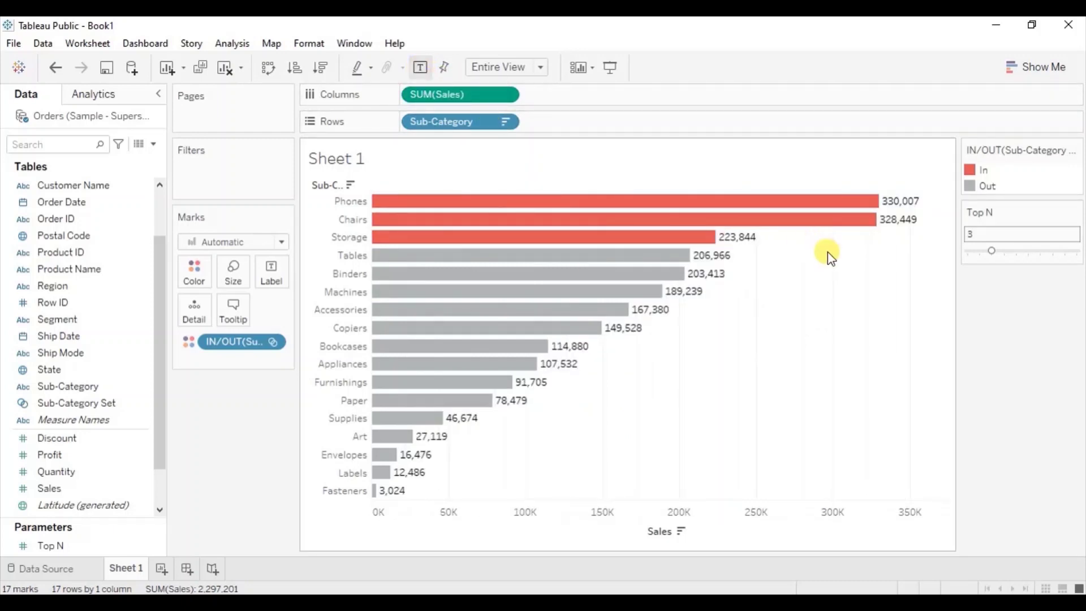
mouse_move(829, 201)
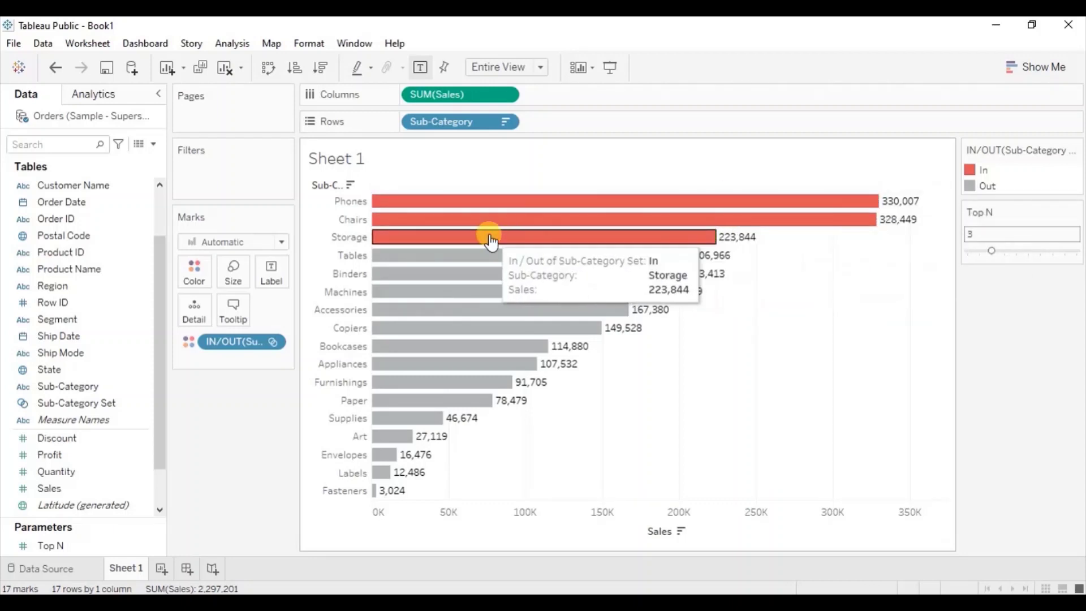
Create a calculated field 'Label' with formula IF [Sub-Category Set] THEN [Sales] END.
left_click(154, 144)
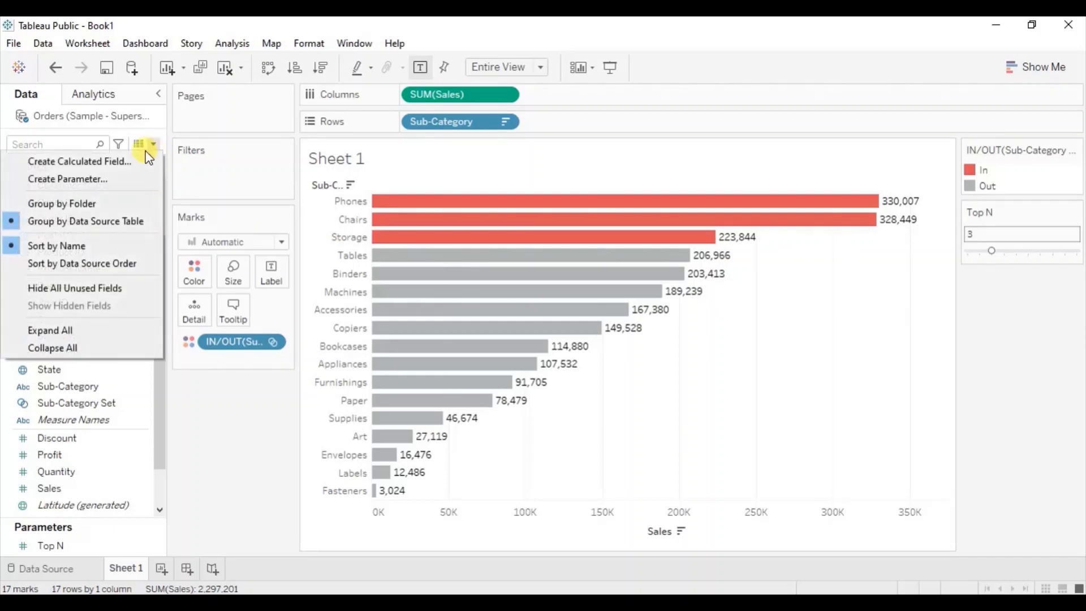
left_click(113, 162)
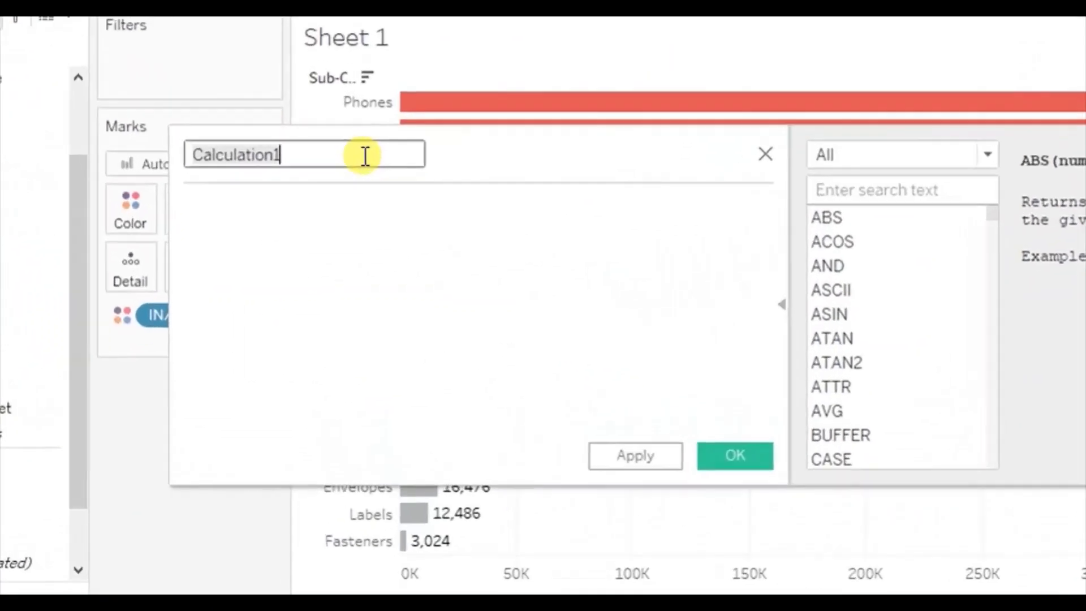
type("Label")
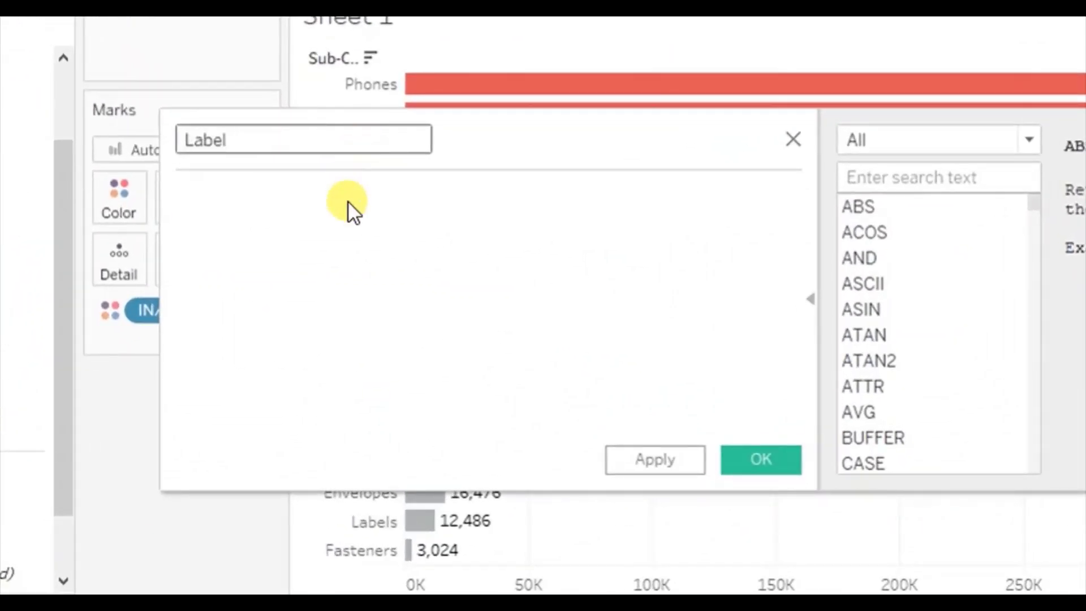
left_click(348, 216)
type("if sub")
left_click(341, 247)
type("then sa")
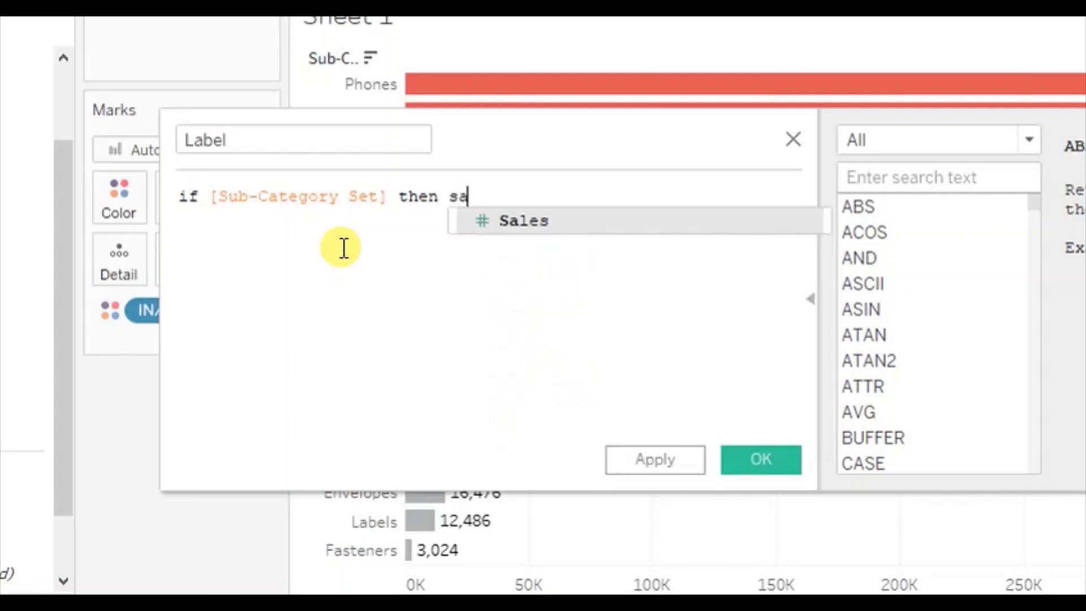
type("l")
key("Return")
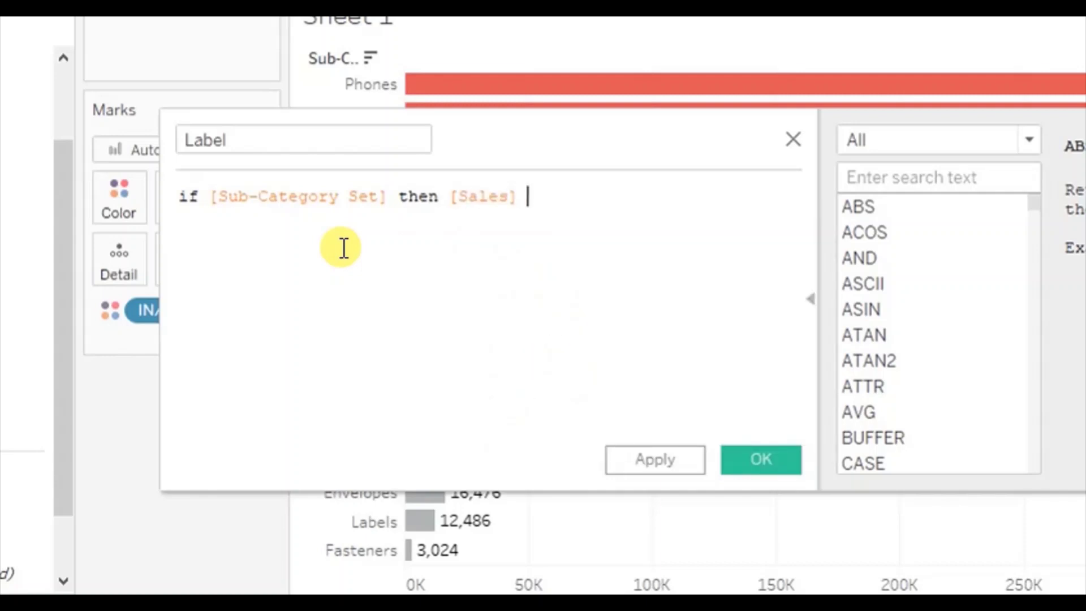
type("end")
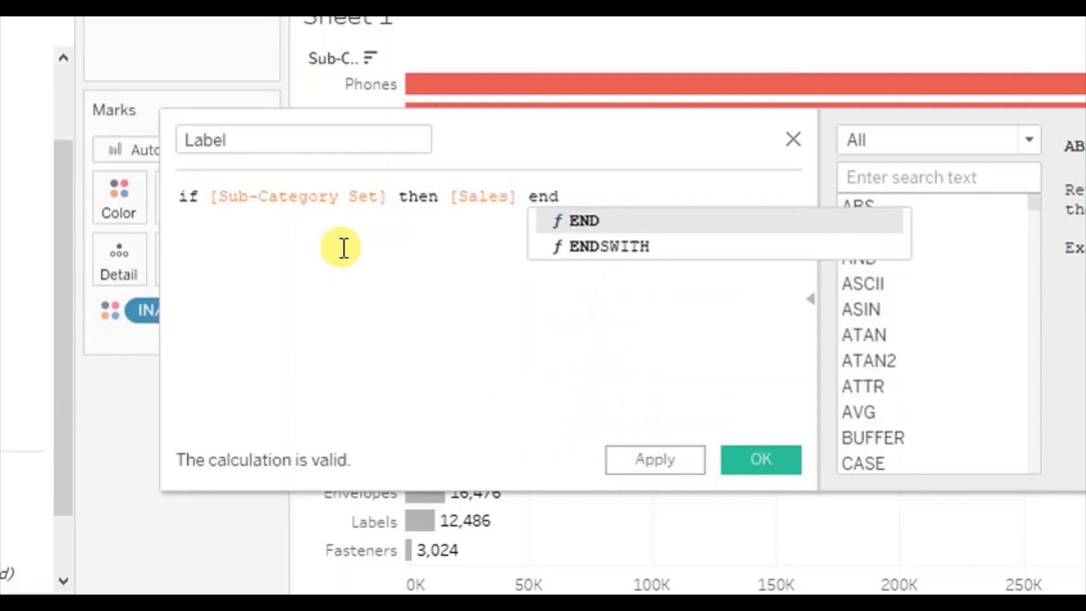
key("Escape")
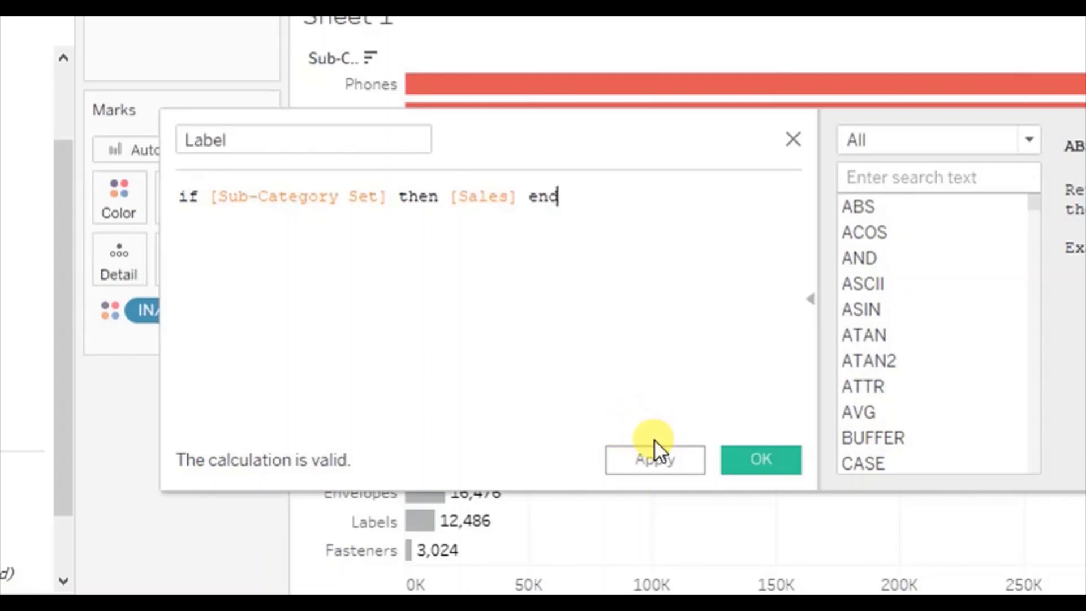
left_click(691, 461)
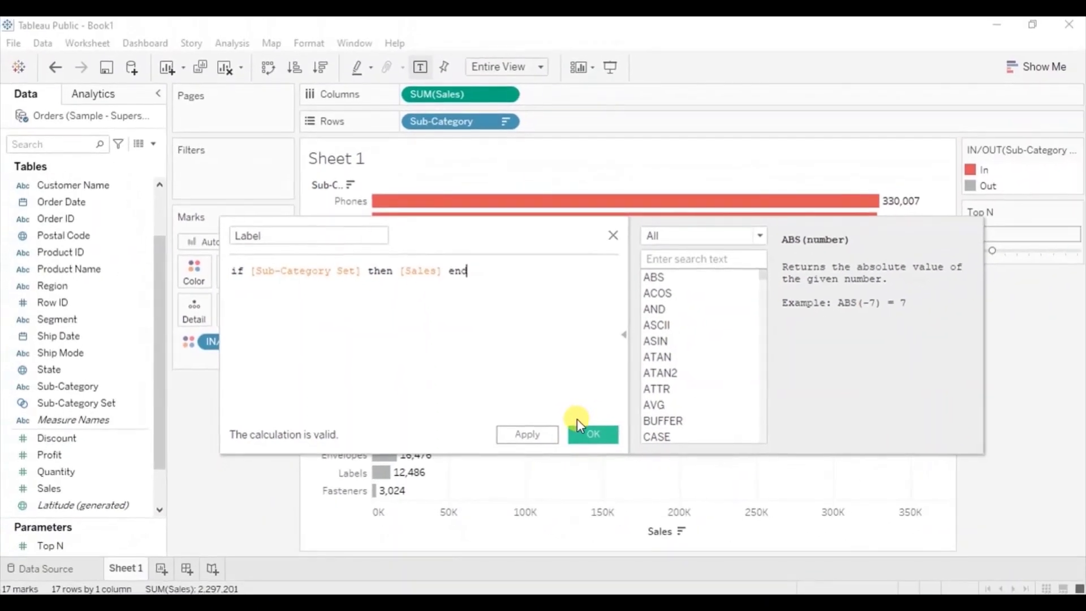
left_click(581, 425)
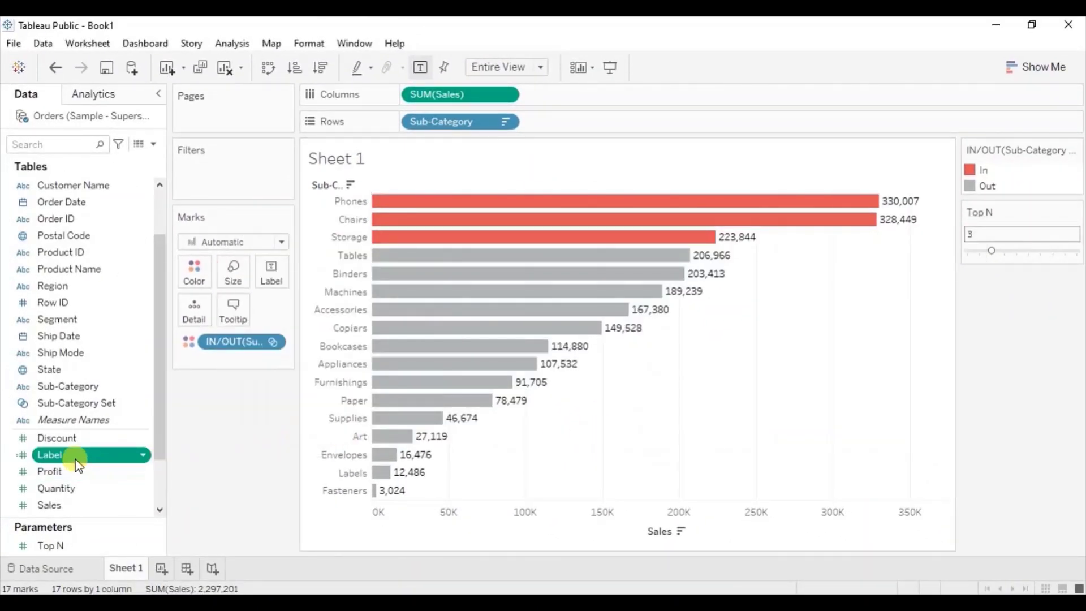
Put the Label field on the Label card so only Phones, Chairs and Storage show sales.
left_click_drag(81, 432, 263, 274)
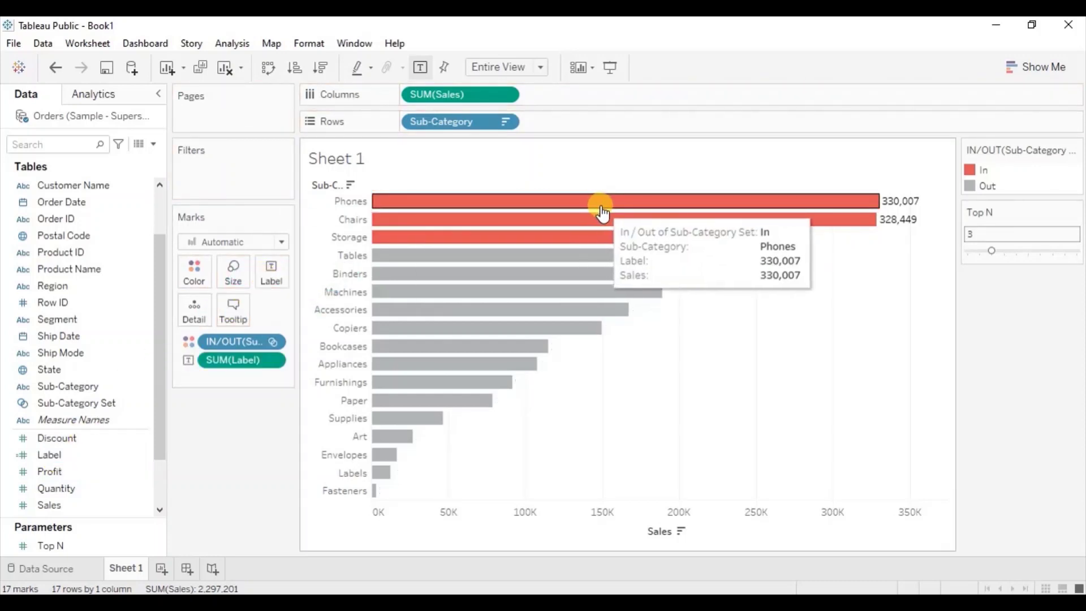
mouse_move(875, 226)
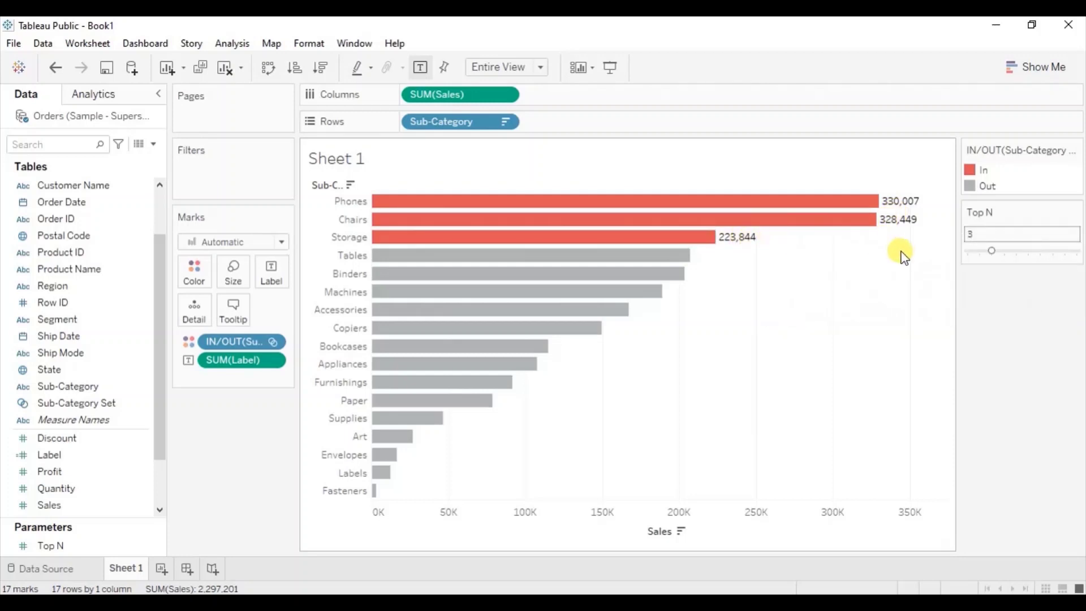
Raise the Top N parameter from 3 to 5 so Tables and Binders also turn red with labels.
left_click(1016, 249)
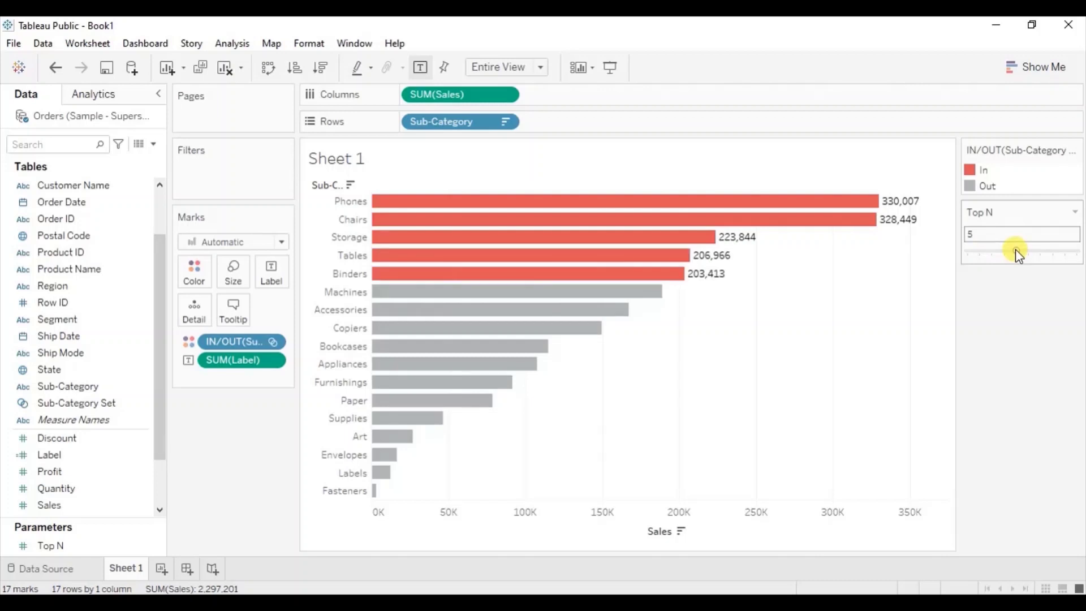
mouse_move(713, 219)
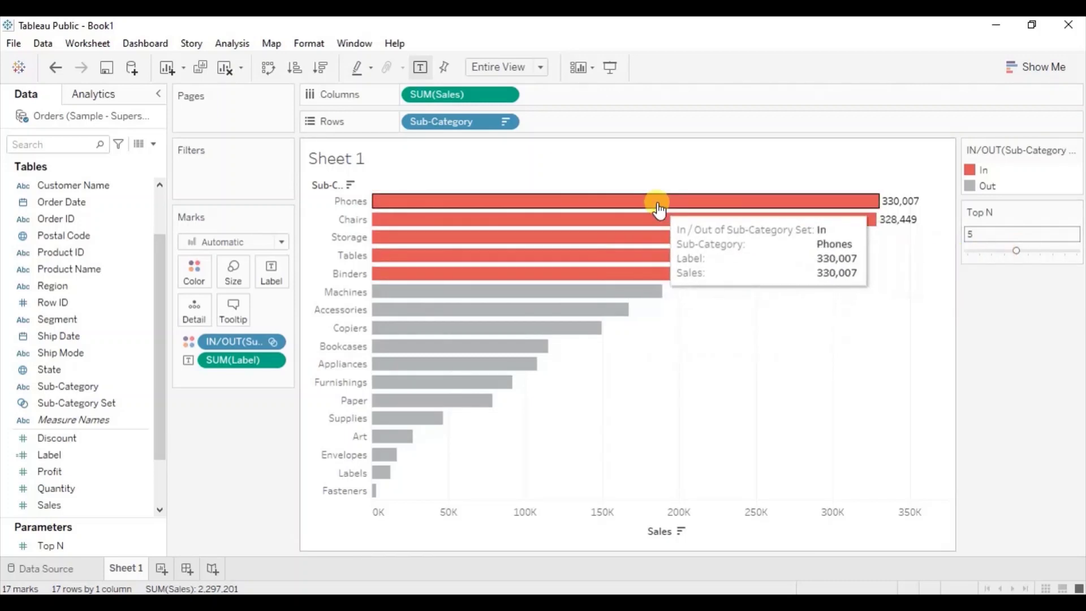
mouse_move(644, 276)
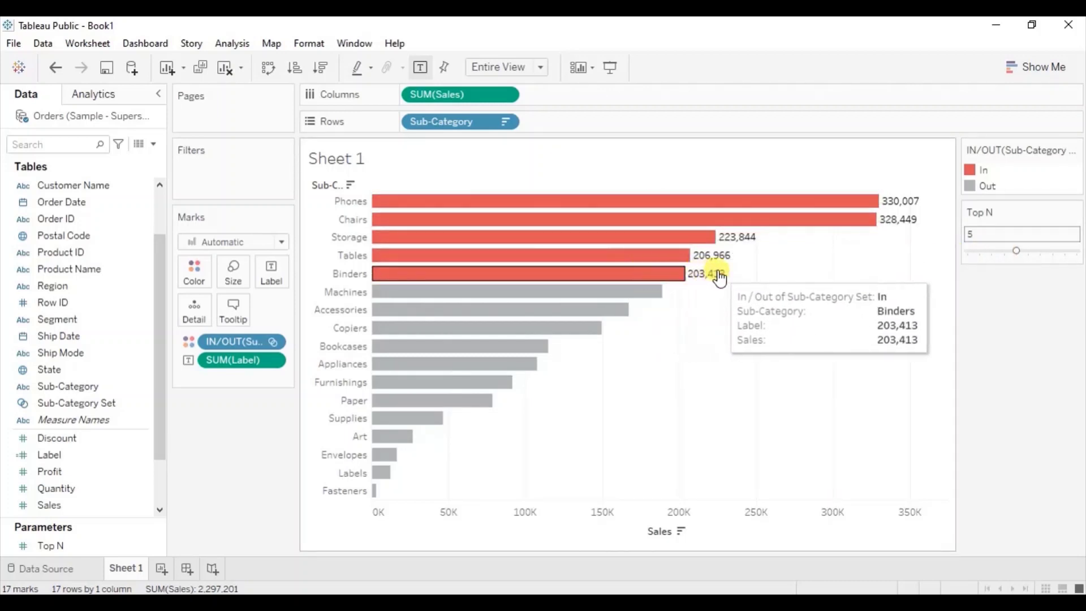
mouse_move(753, 241)
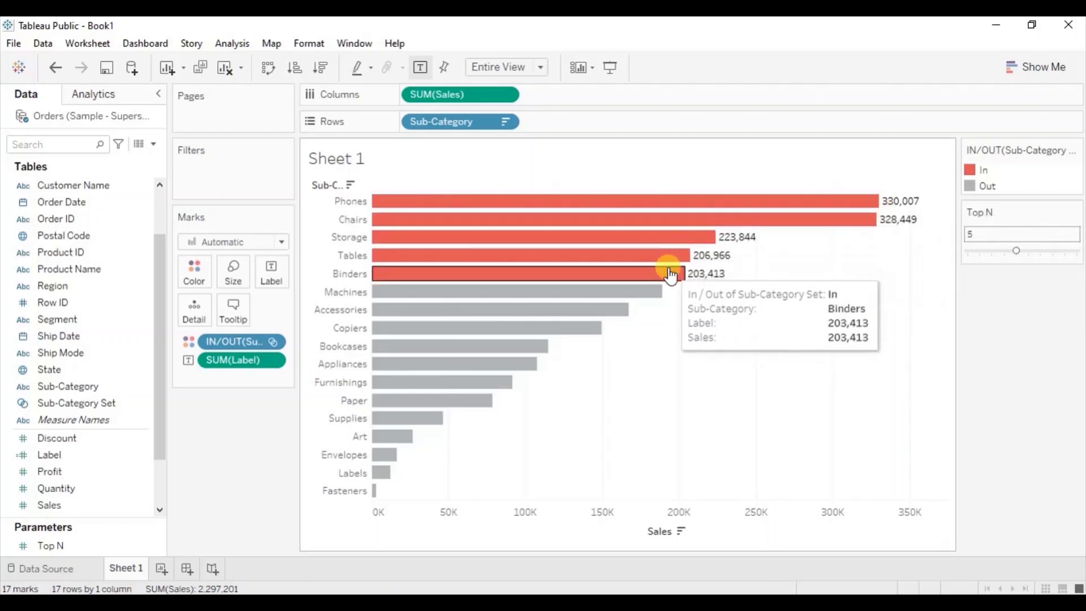
mouse_move(722, 256)
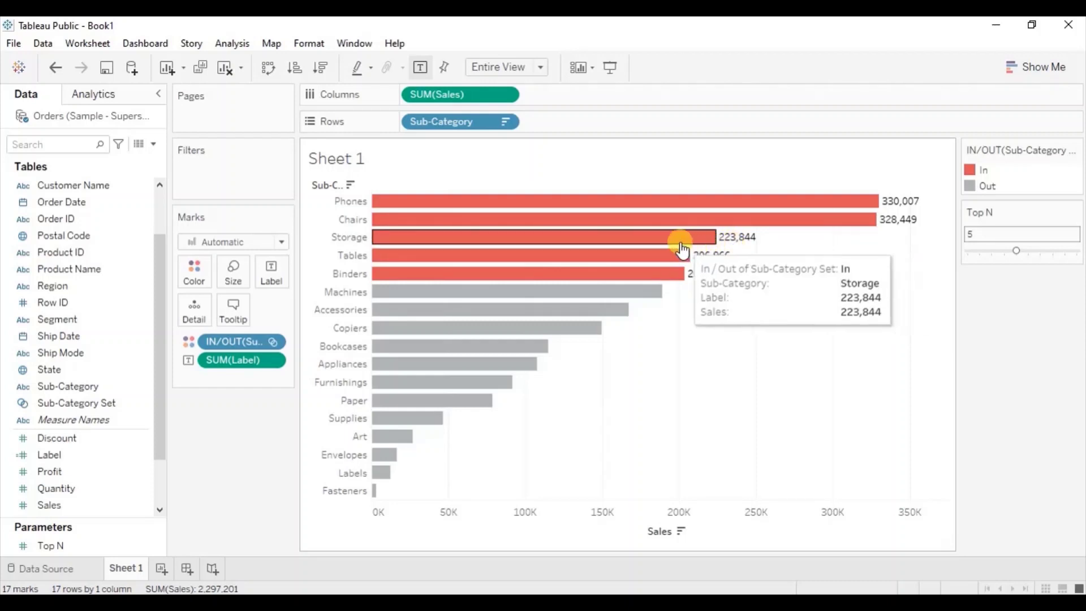
mouse_move(613, 229)
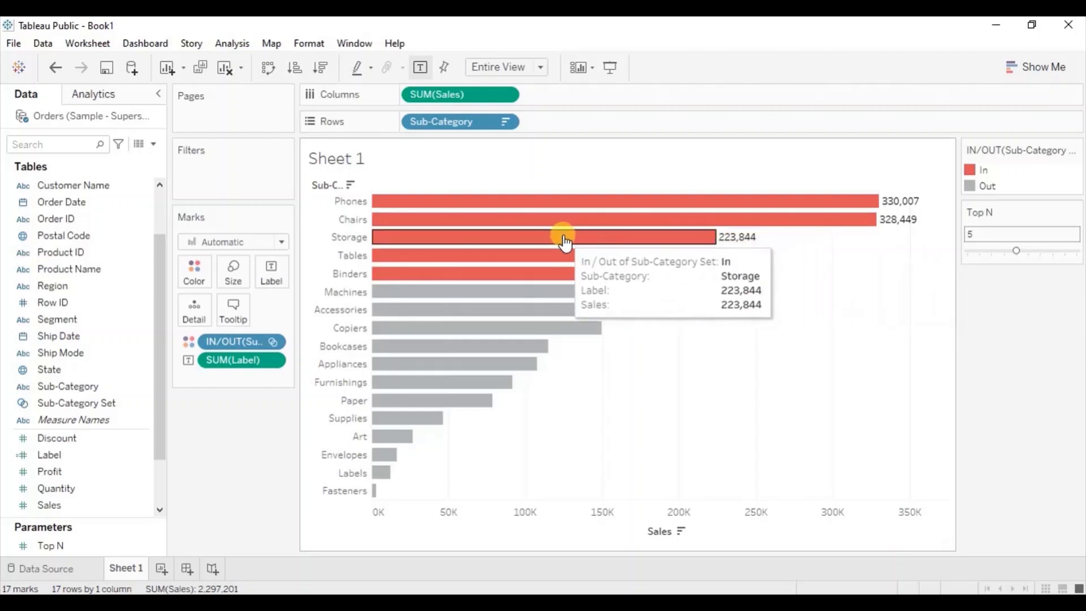
mouse_move(472, 282)
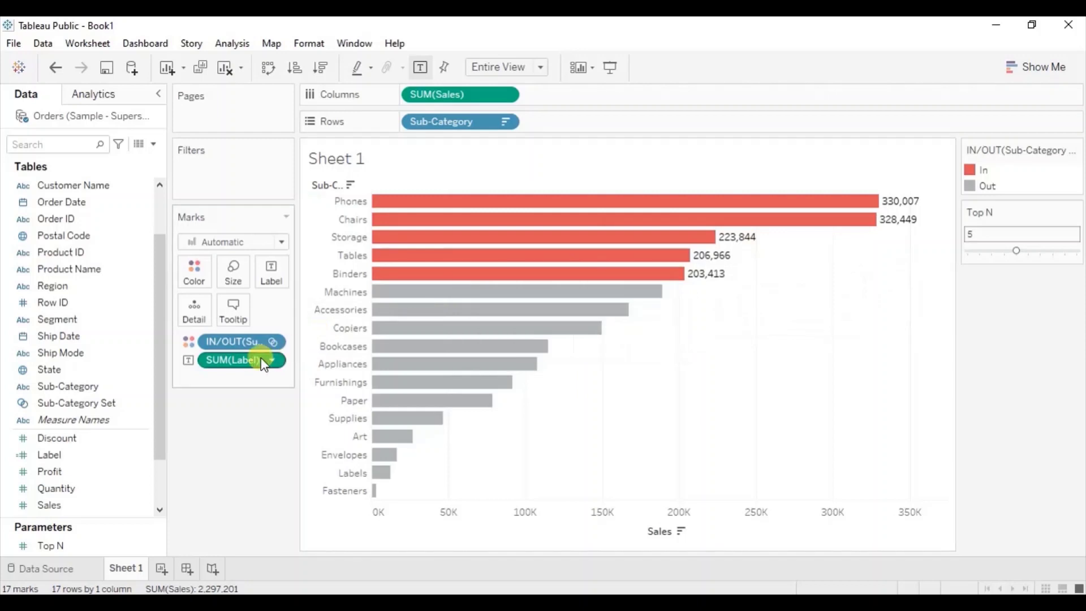
Set the sales labels to left alignment with a white font colour.
left_click(274, 266)
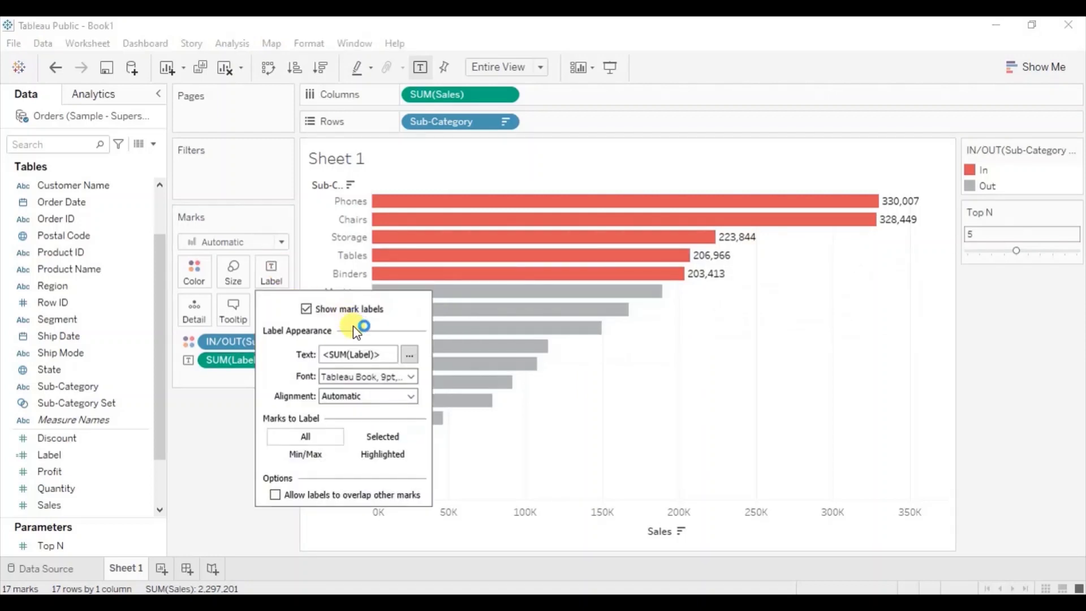
left_click(373, 396)
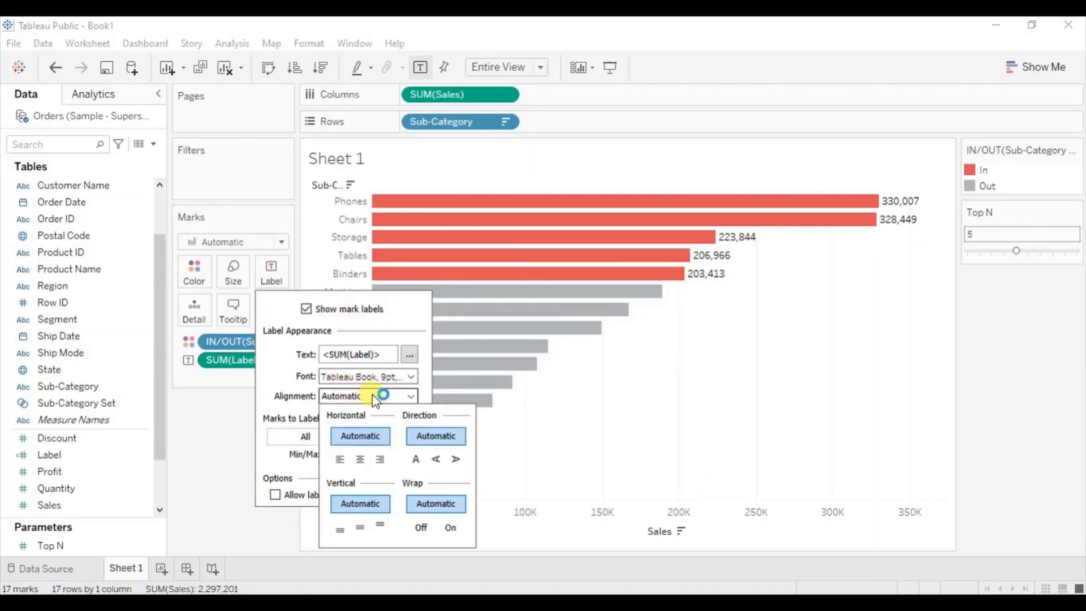
left_click(340, 459)
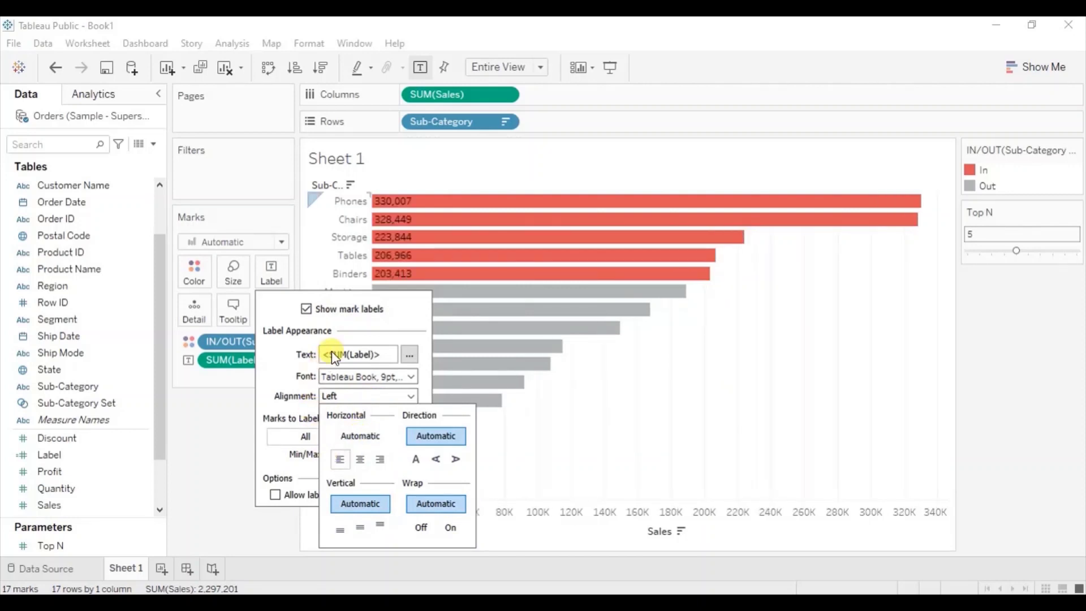
left_click(362, 382)
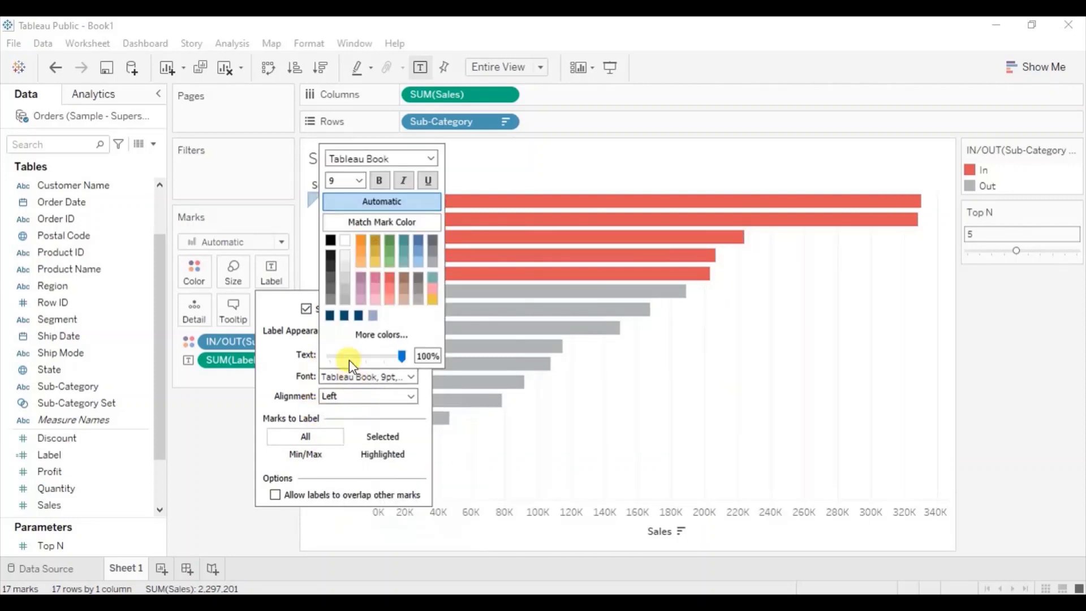
left_click(345, 242)
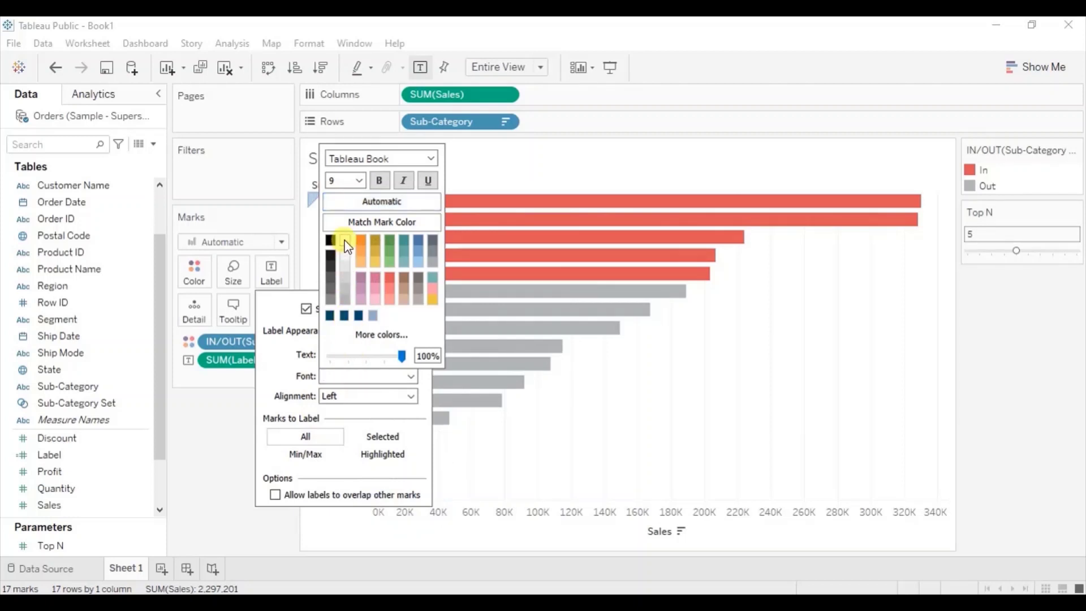
left_click(229, 410)
mouse_move(439, 244)
mouse_move(399, 205)
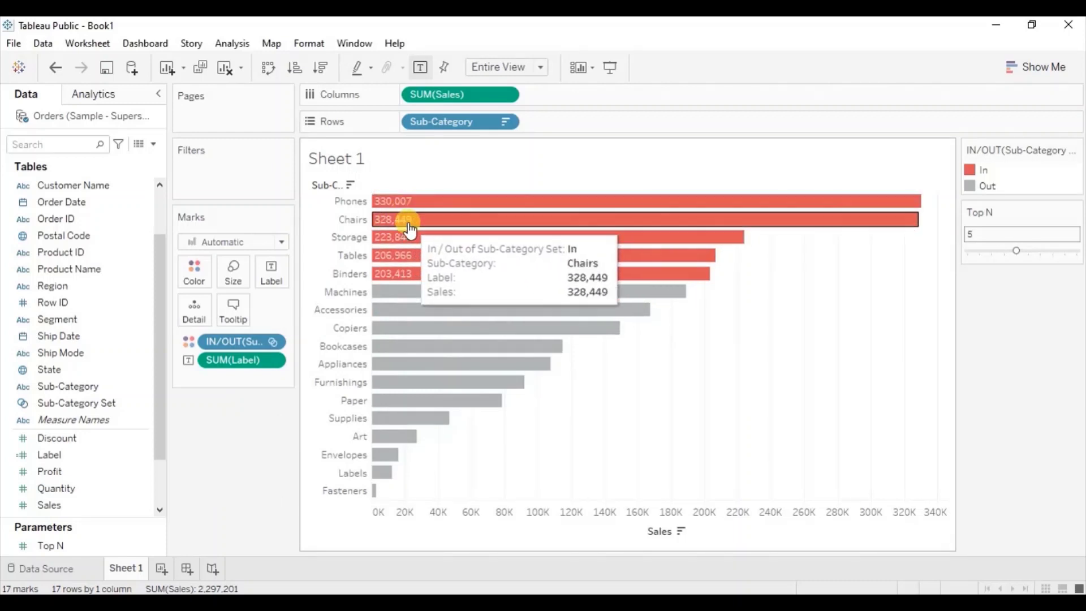
Format the label numbers as Currency (Custom) with 0 decimals and Thousands (K) display units.
right_click(243, 358)
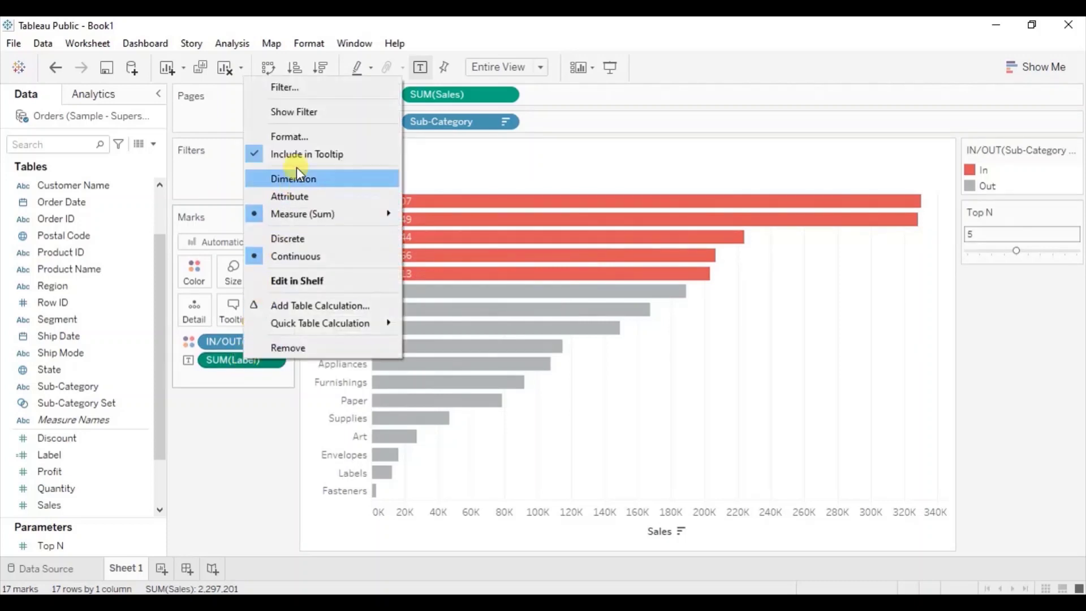
left_click(298, 137)
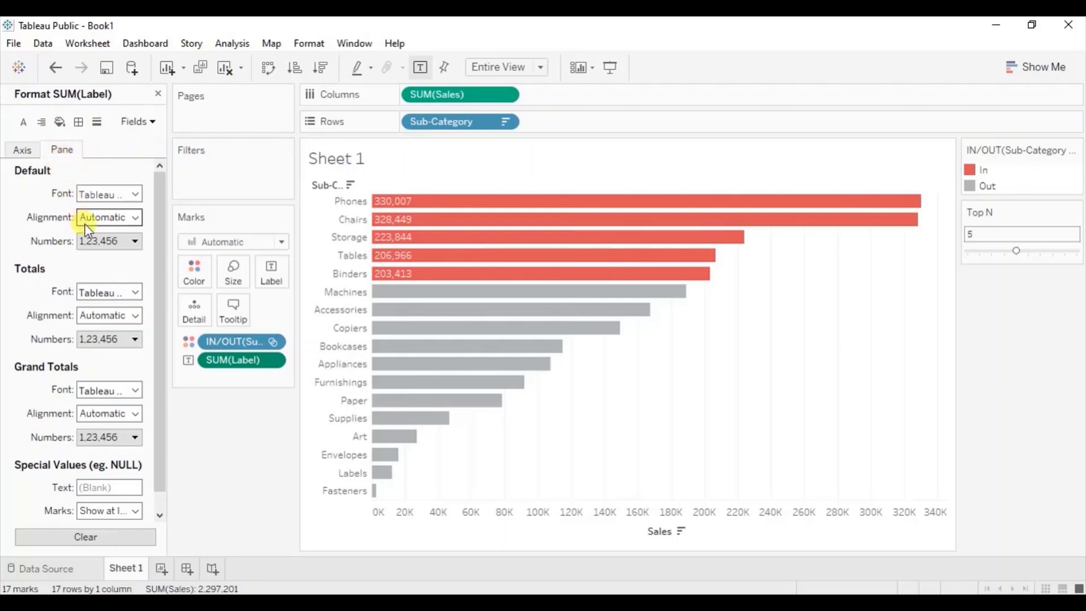
left_click(97, 242)
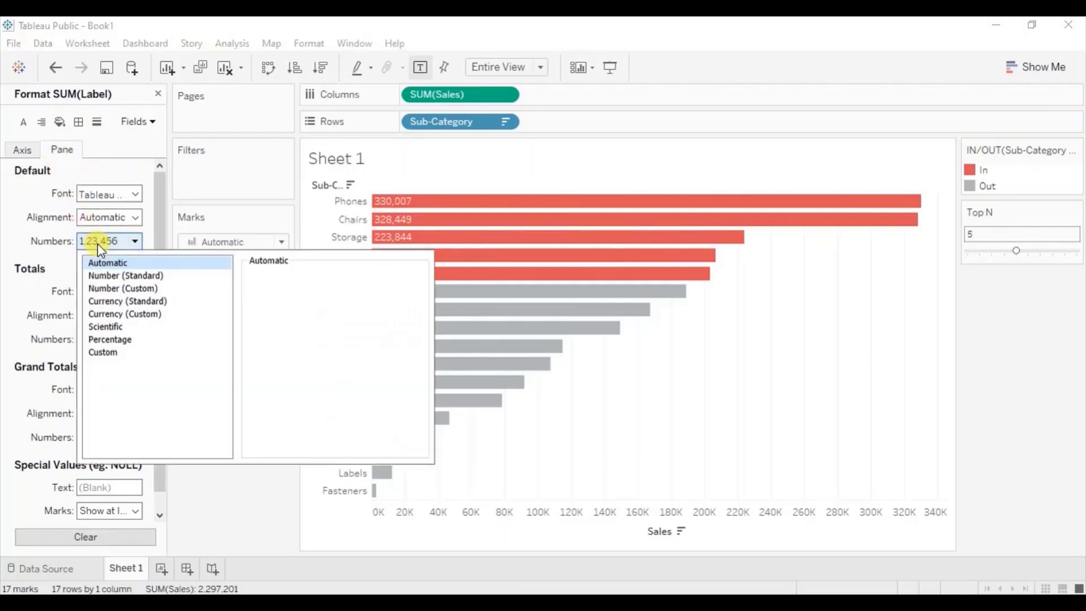
left_click(121, 314)
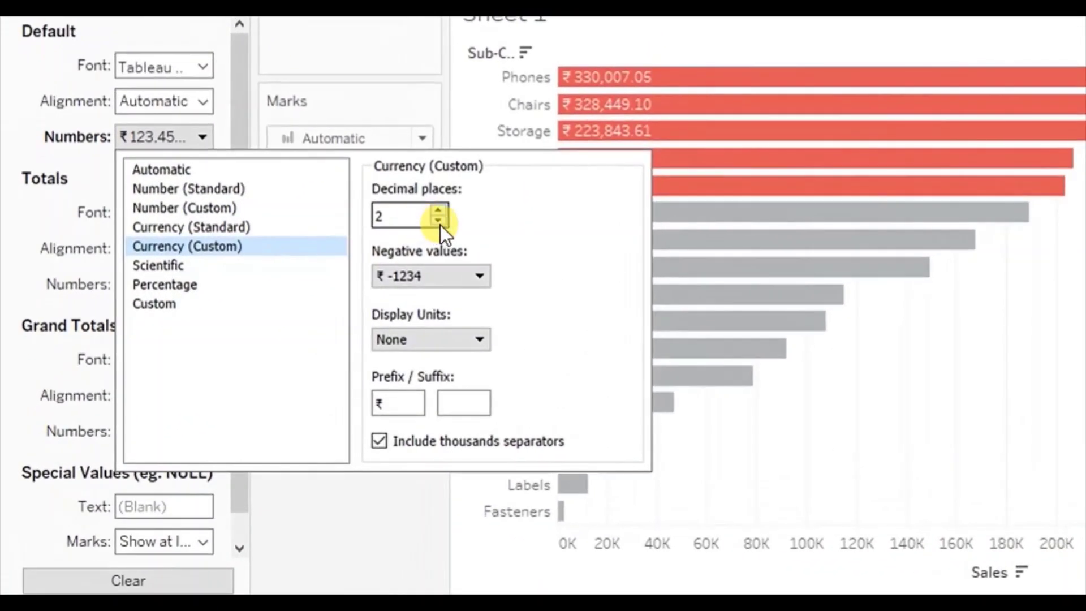
left_click(439, 221)
left_click(439, 222)
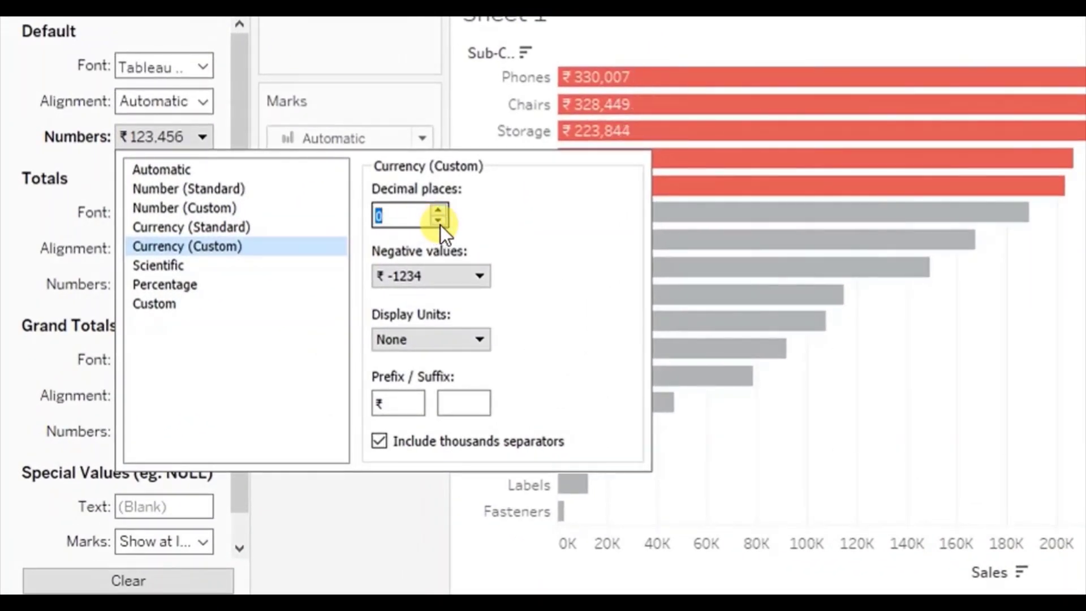
left_click(438, 332)
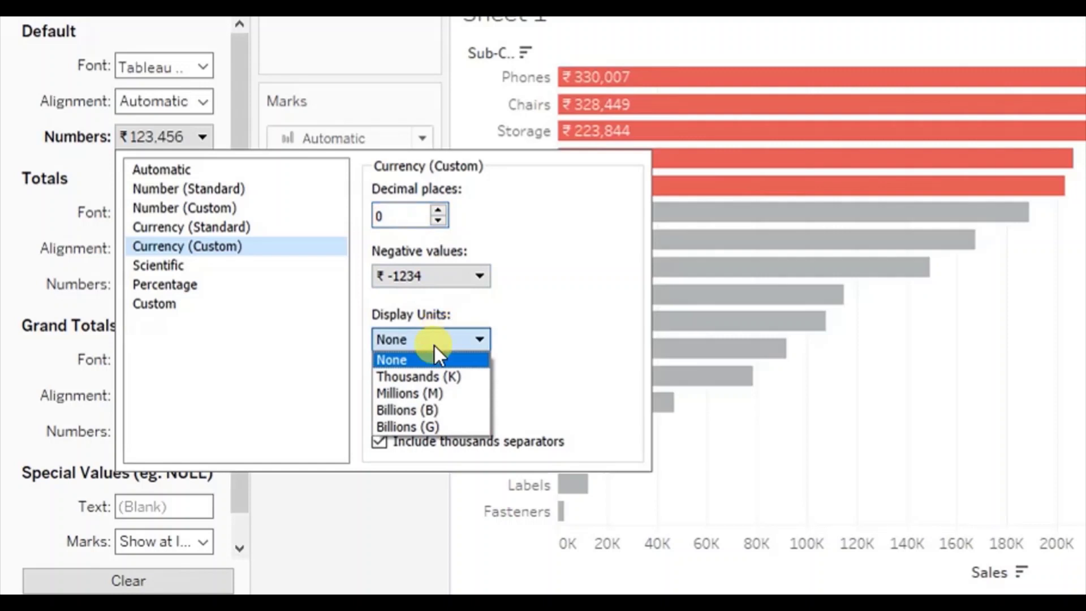
left_click(453, 375)
left_click(385, 402)
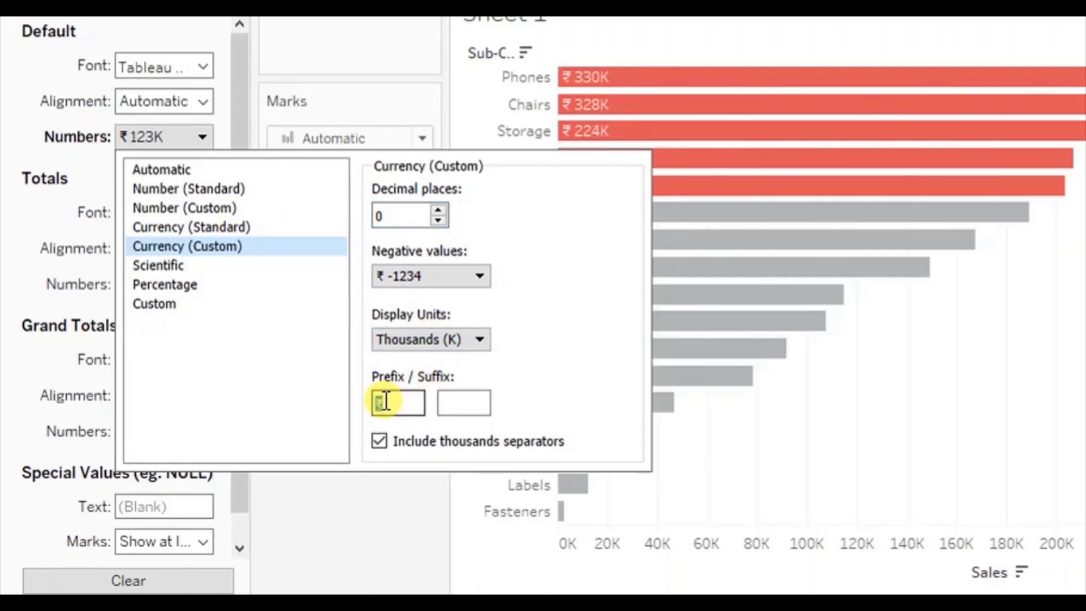
Use $ as the label prefix, then hide the Sales axis and the Sub-Category row label.
type("$")
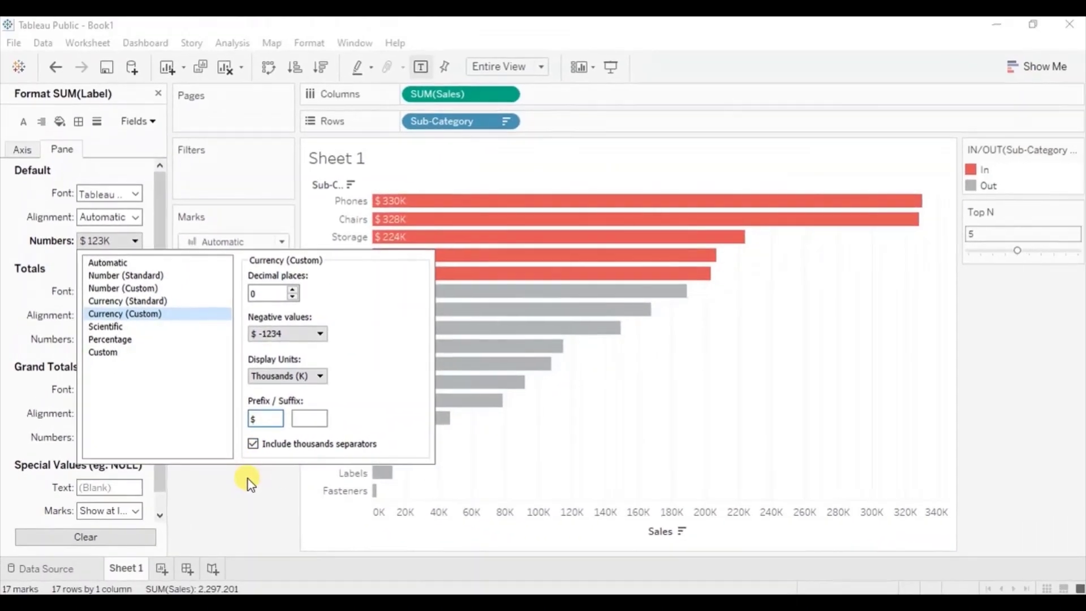
left_click(369, 492)
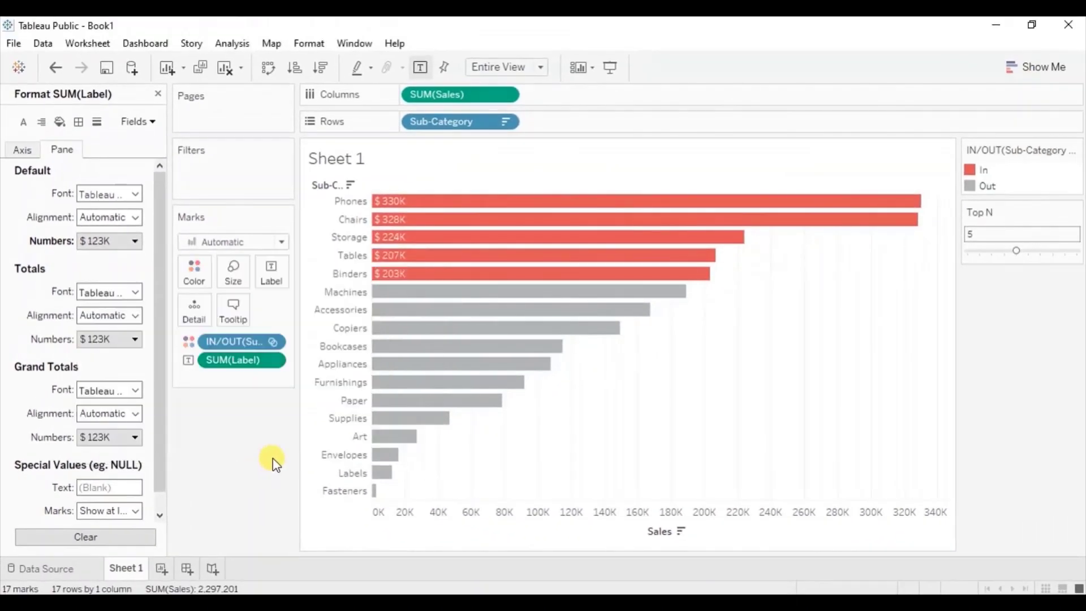
right_click(559, 515)
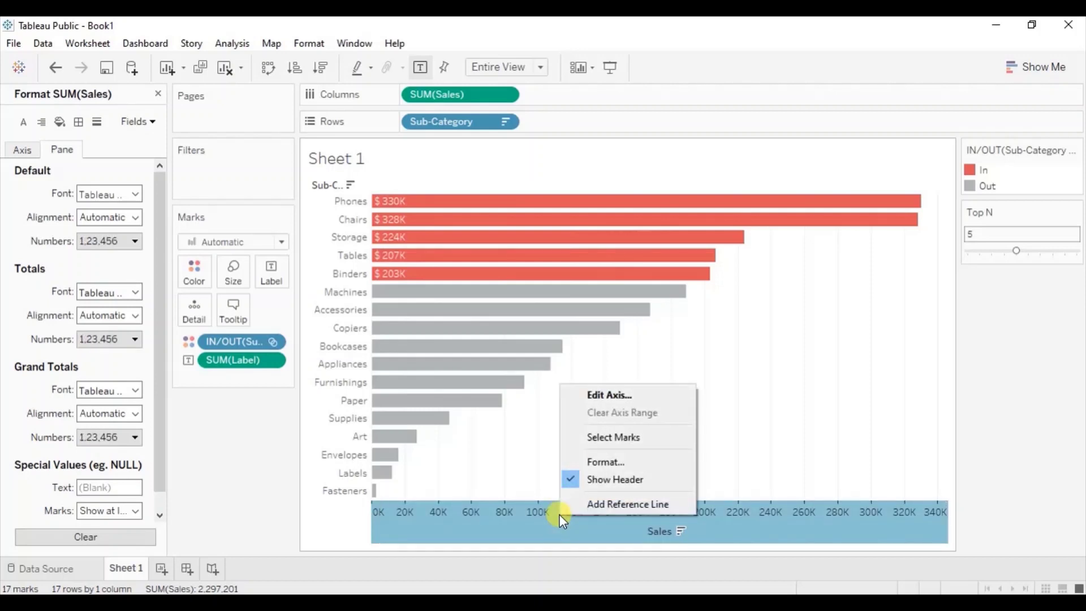
left_click(595, 485)
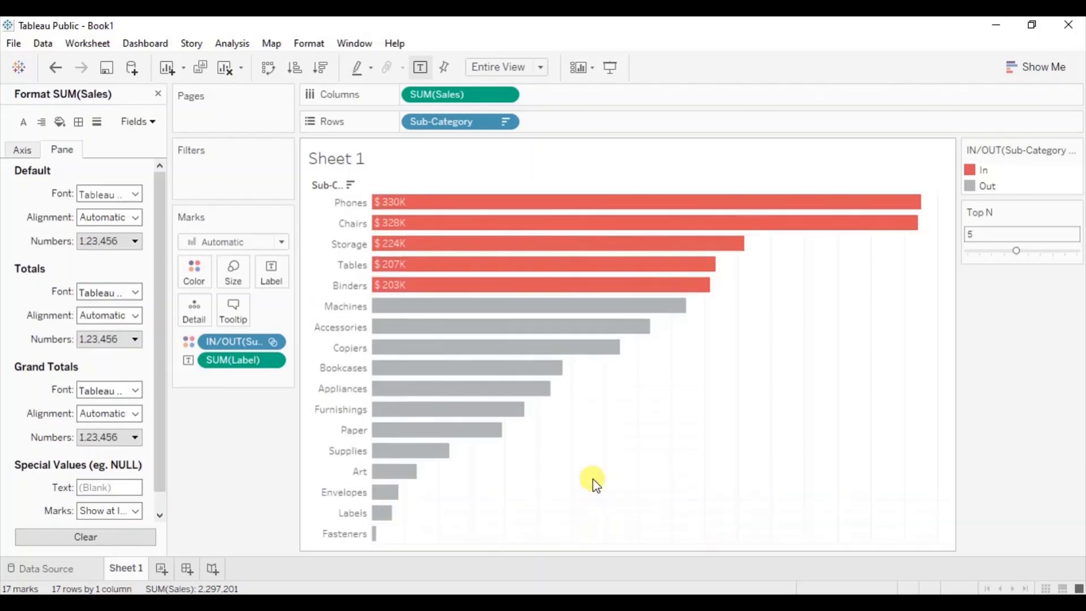
right_click(326, 187)
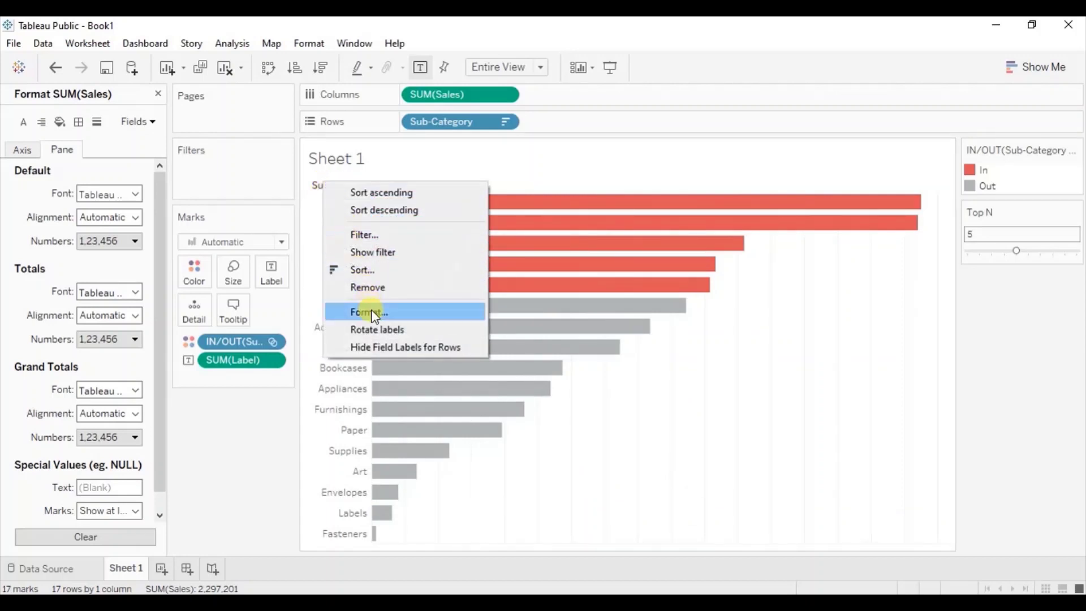
left_click(378, 347)
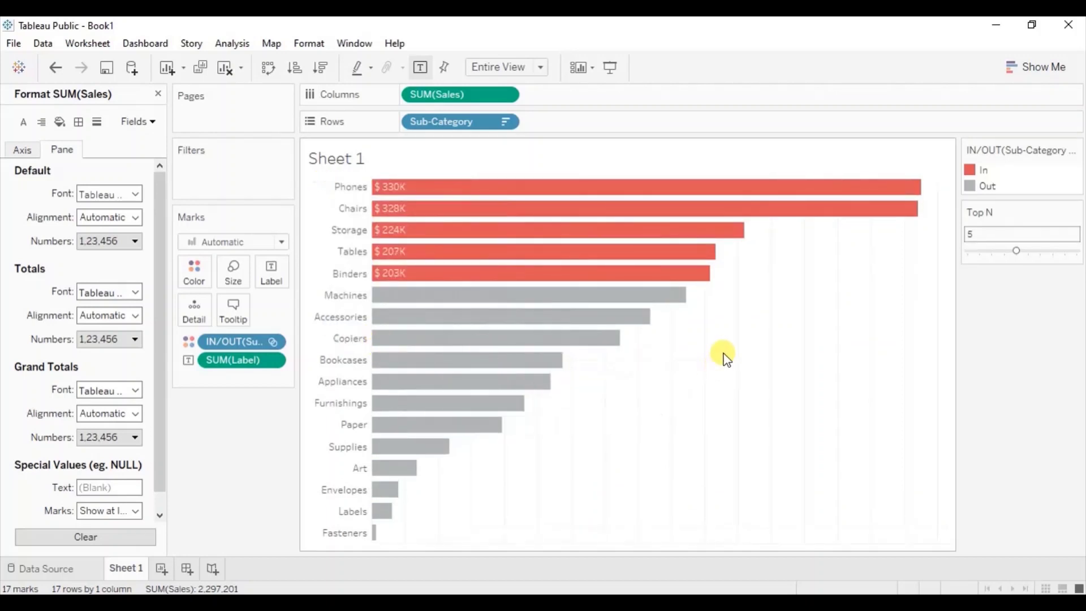
Set the Columns grid lines to None in the worksheet's line formatting.
right_click(766, 356)
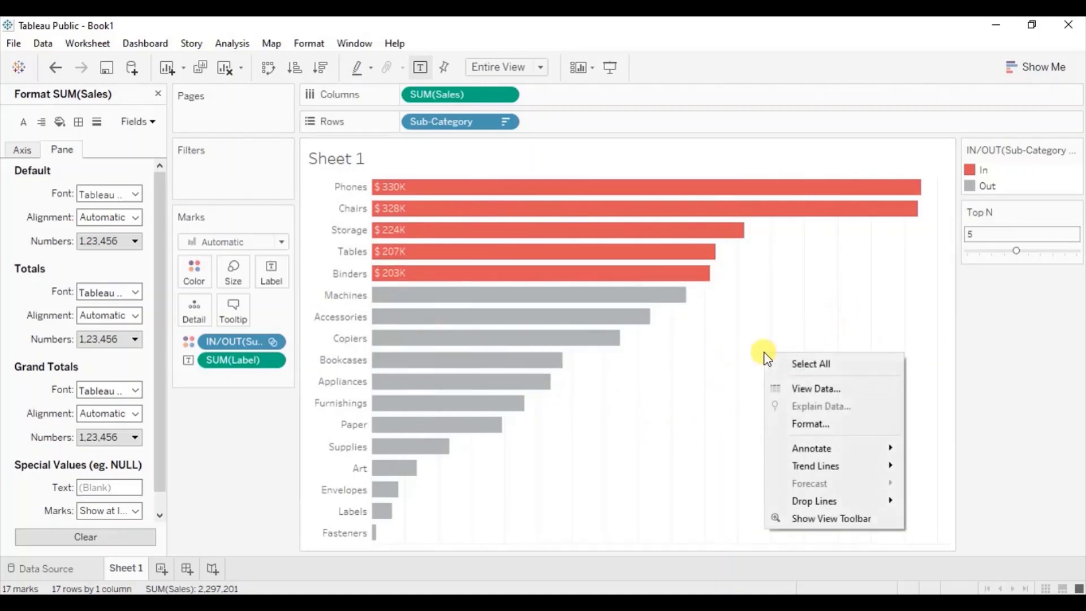
left_click(791, 424)
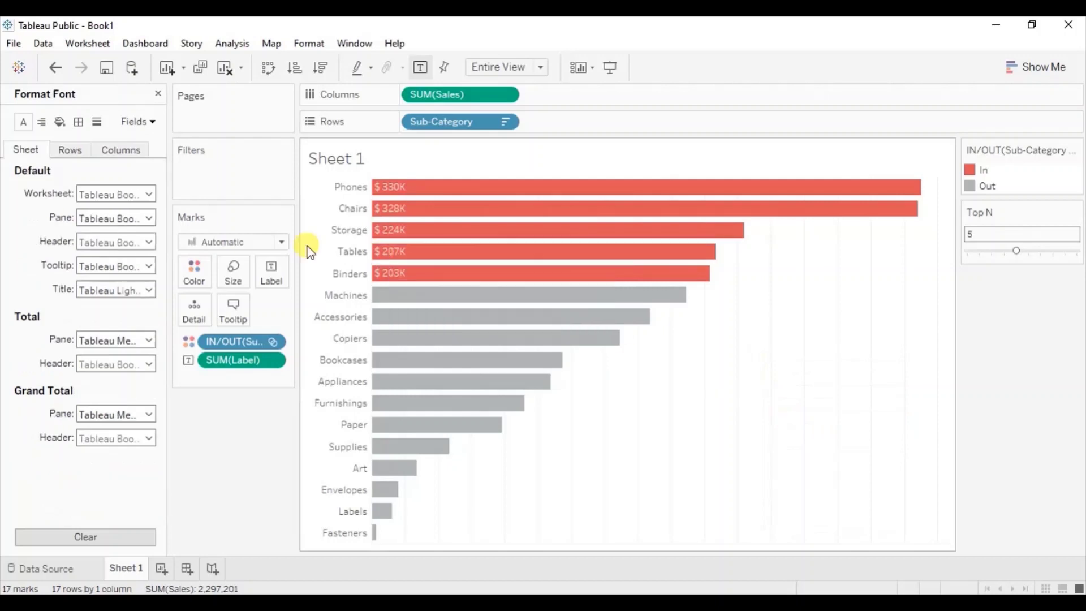
left_click(99, 124)
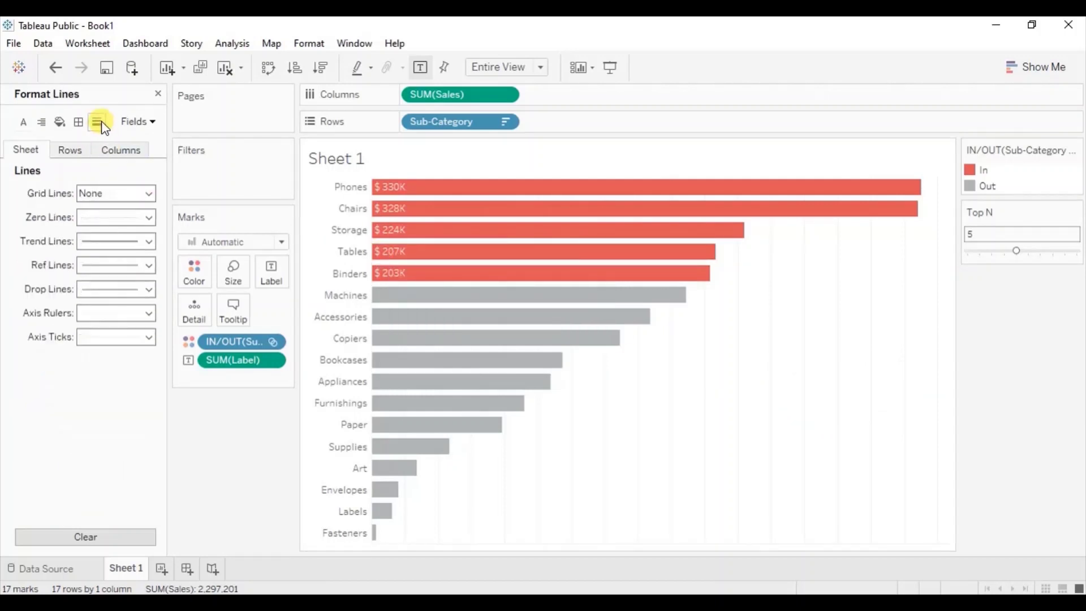
left_click(69, 153)
left_click(116, 151)
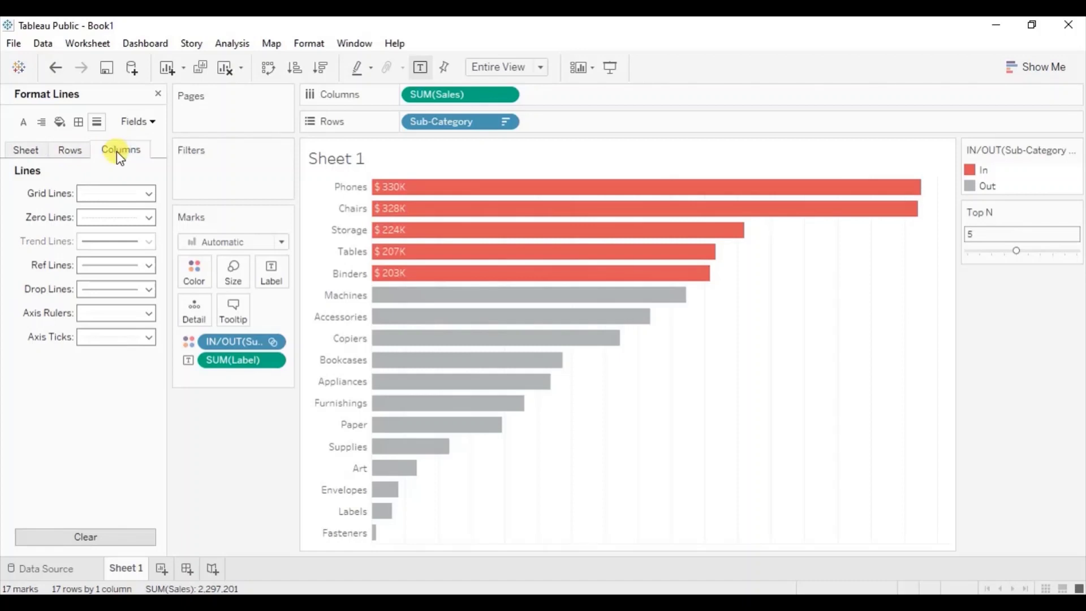
left_click(109, 198)
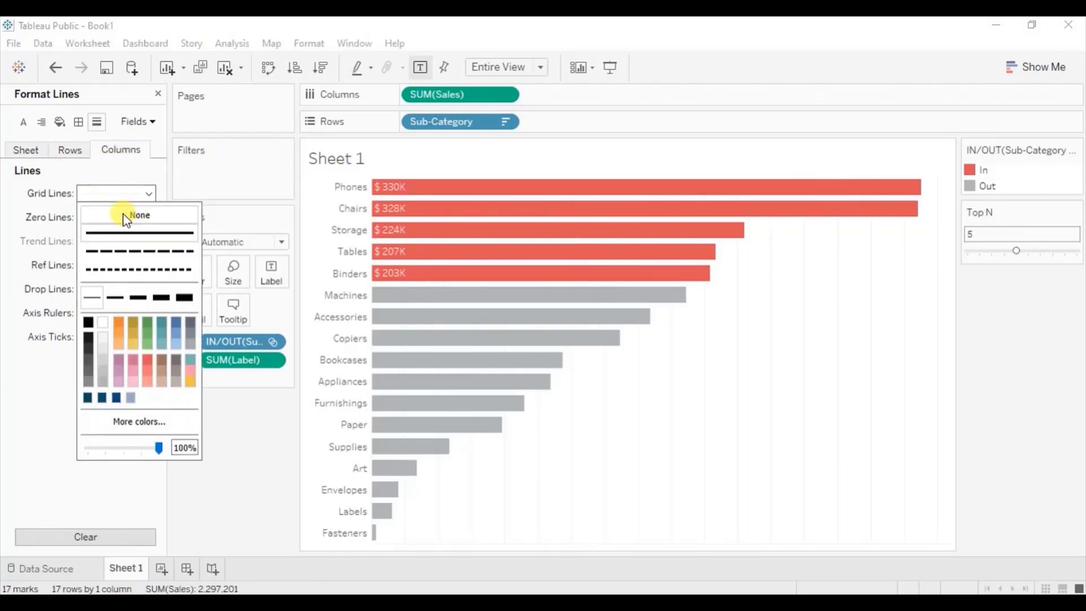
left_click(126, 216)
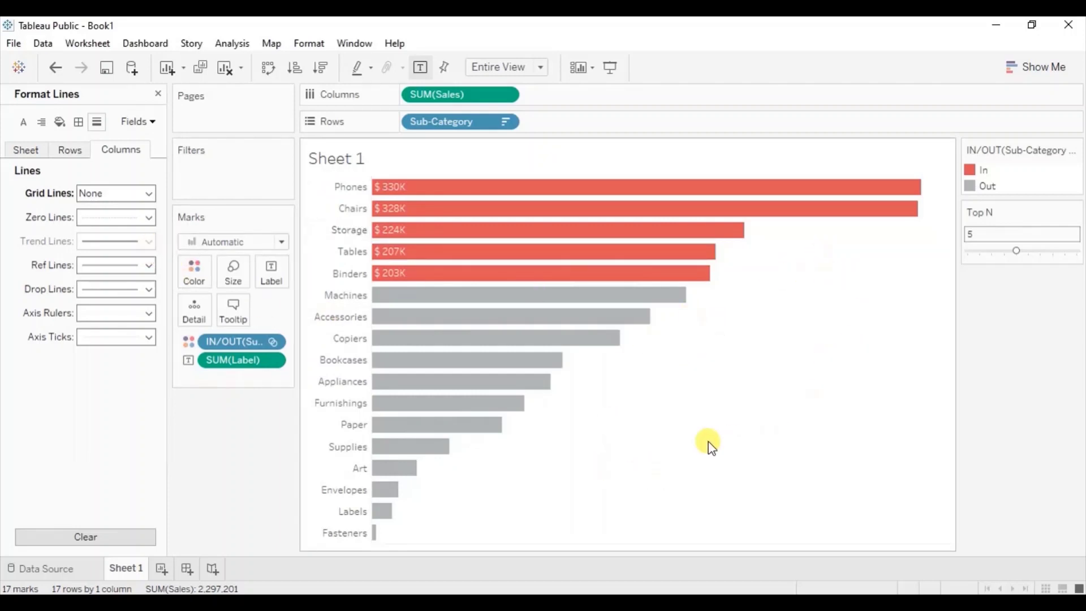
Delete the In/Out set line and the Label line from the bar tooltip.
mouse_move(609, 292)
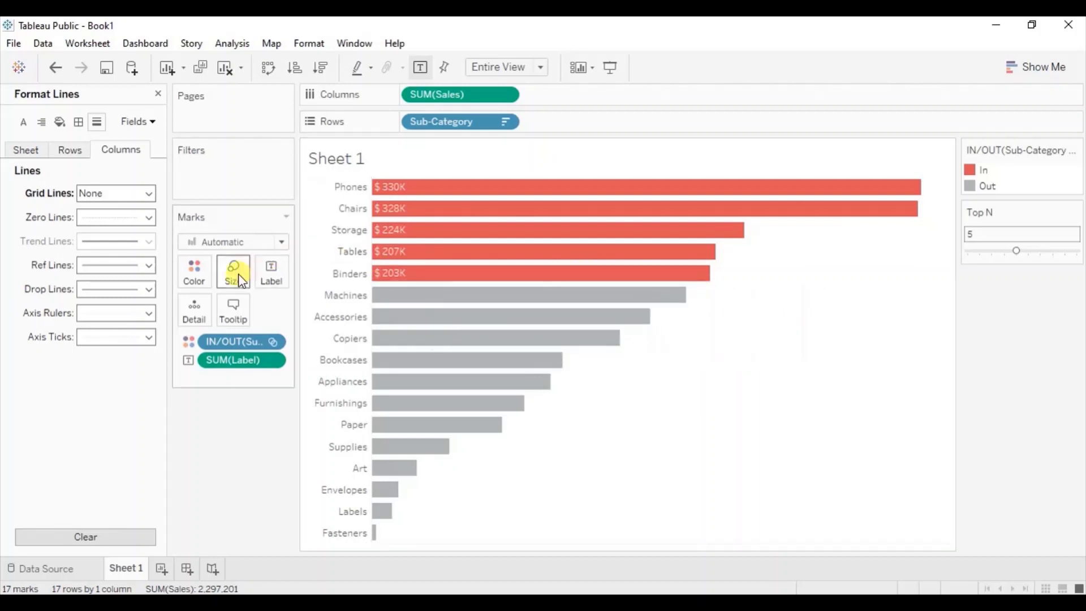
left_click(232, 305)
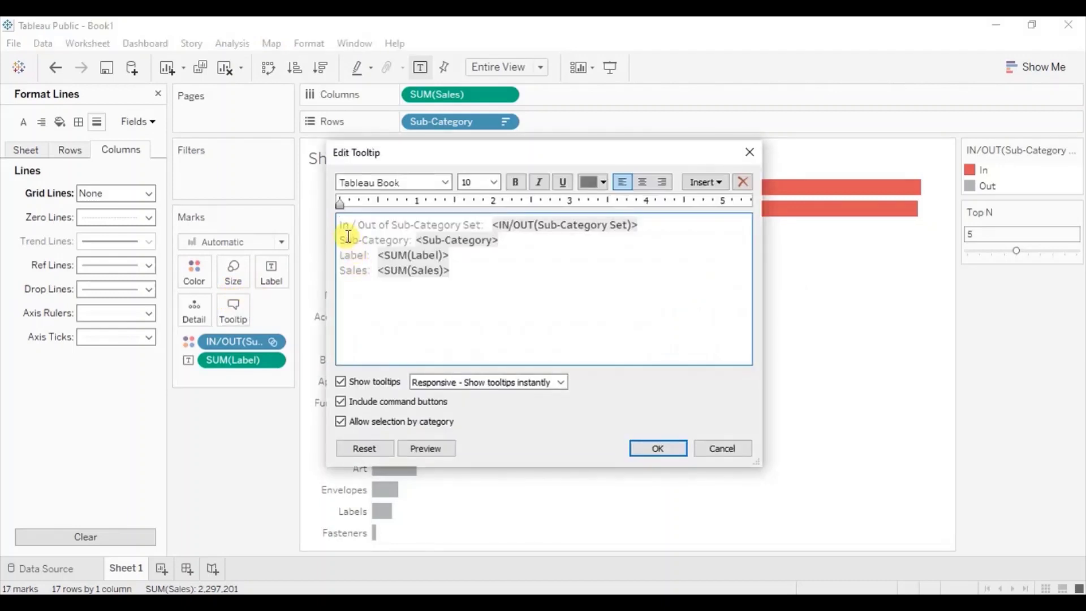
left_click_drag(340, 240, 339, 224)
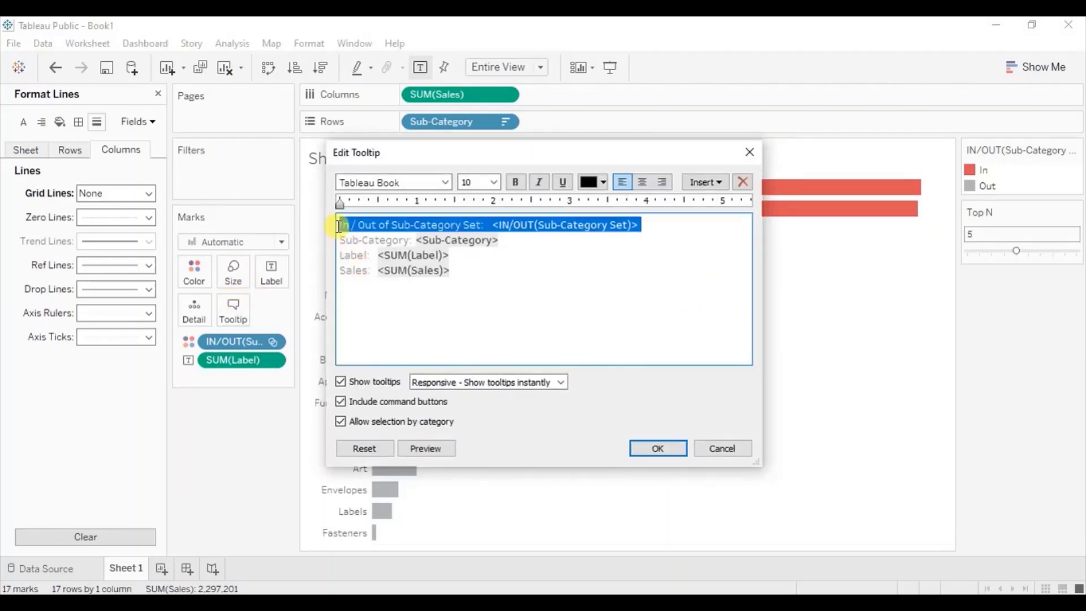
key("Delete")
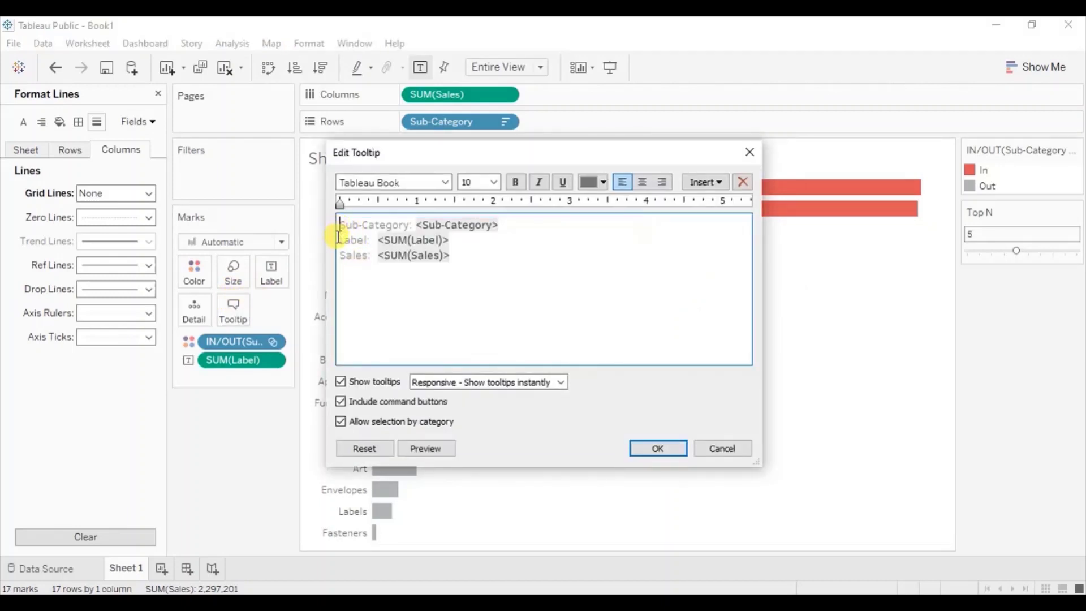
left_click_drag(339, 240, 468, 234)
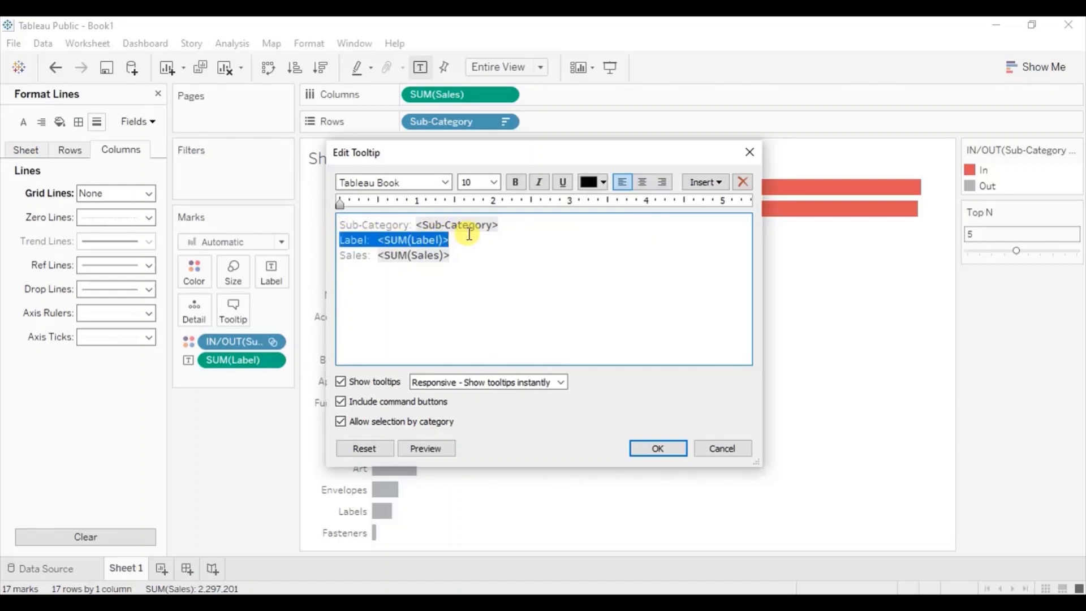
key("BackSpace")
key("BackSpace")
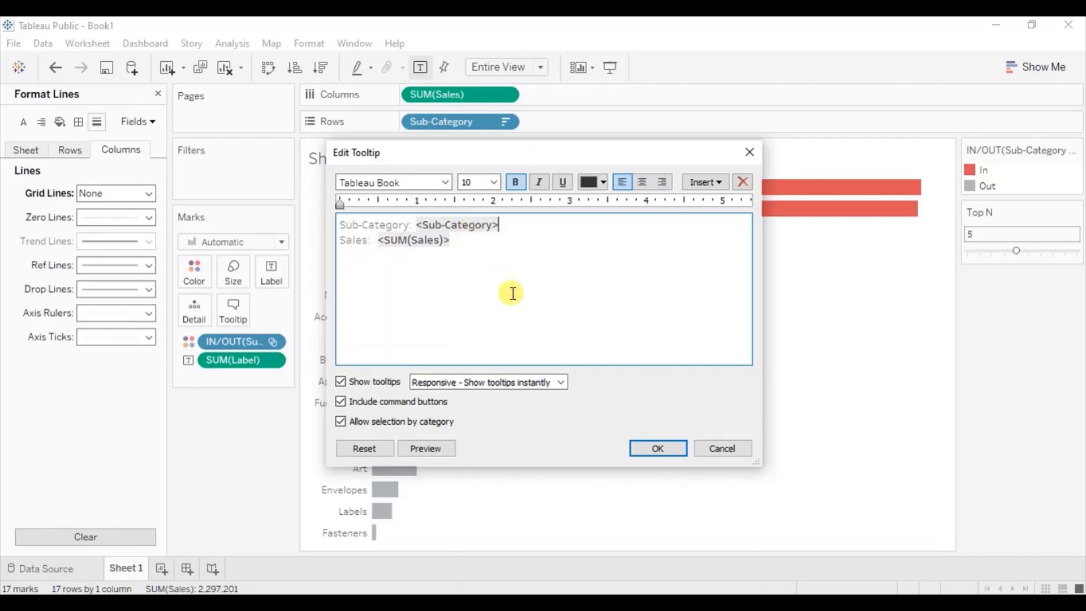
Apply the trimmed tooltip and raise Top N from 5 to 6 so Machines turns red.
left_click(656, 449)
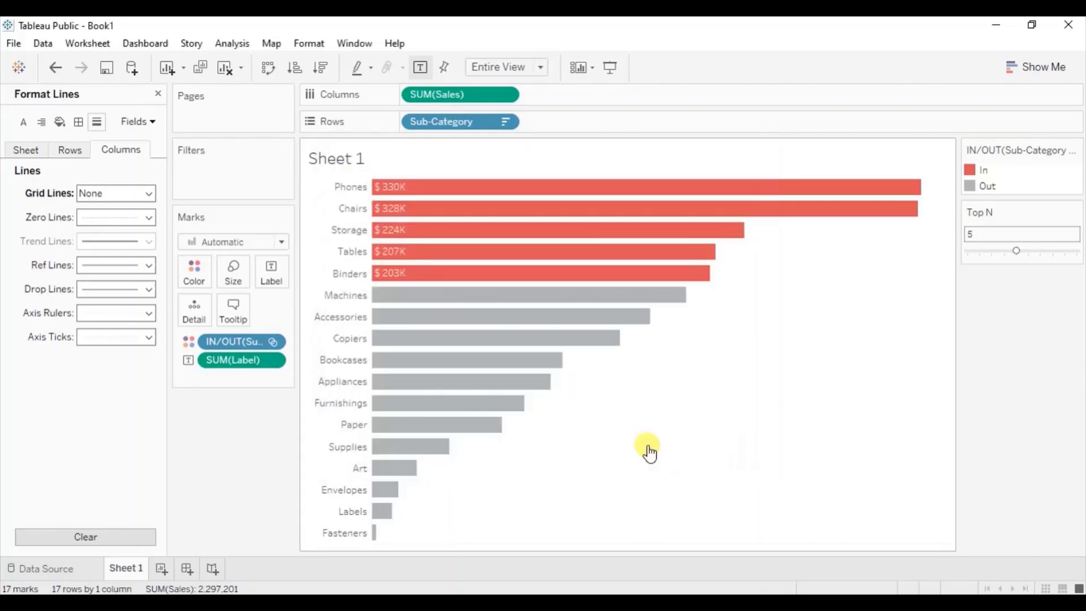
mouse_move(548, 295)
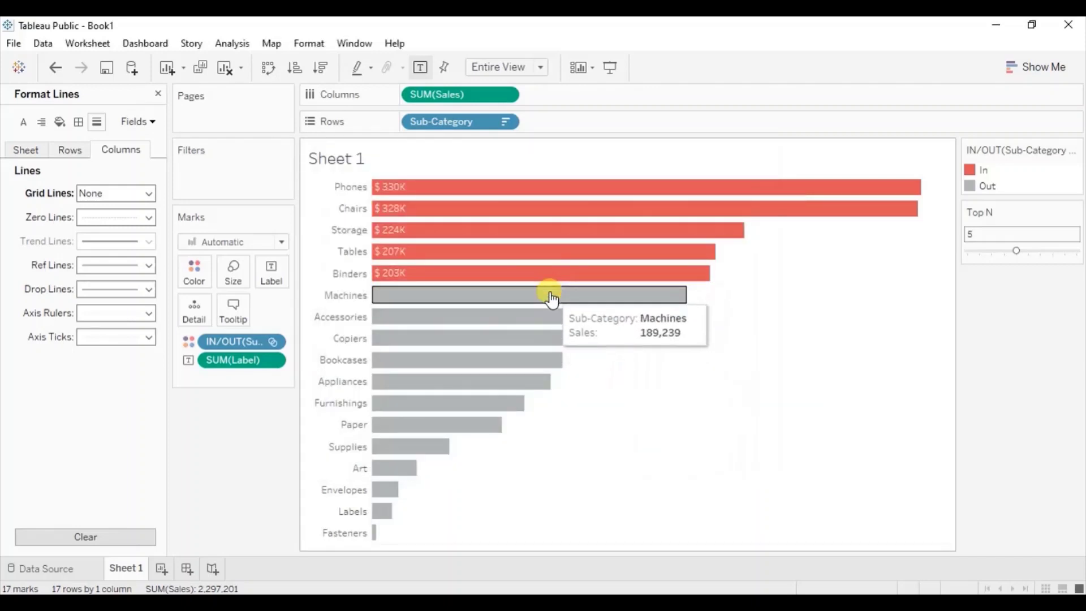
mouse_move(546, 321)
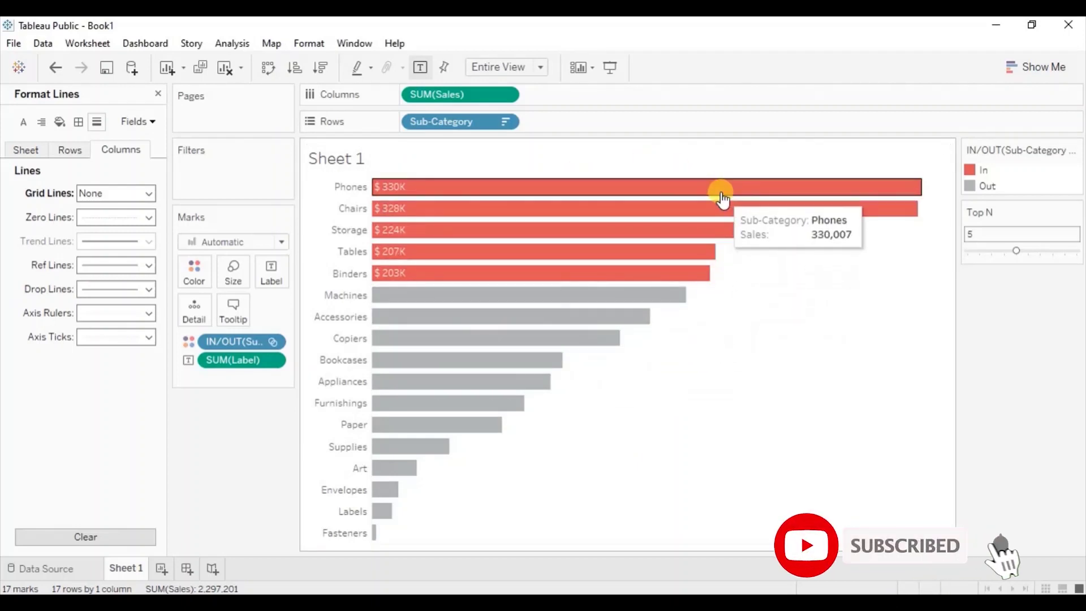
left_click(1026, 250)
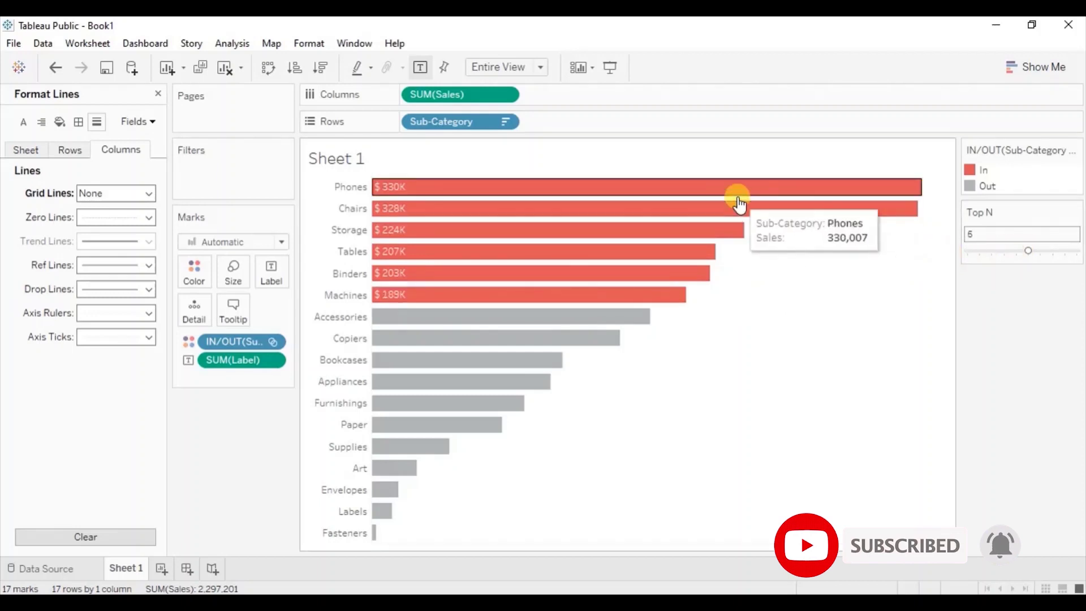